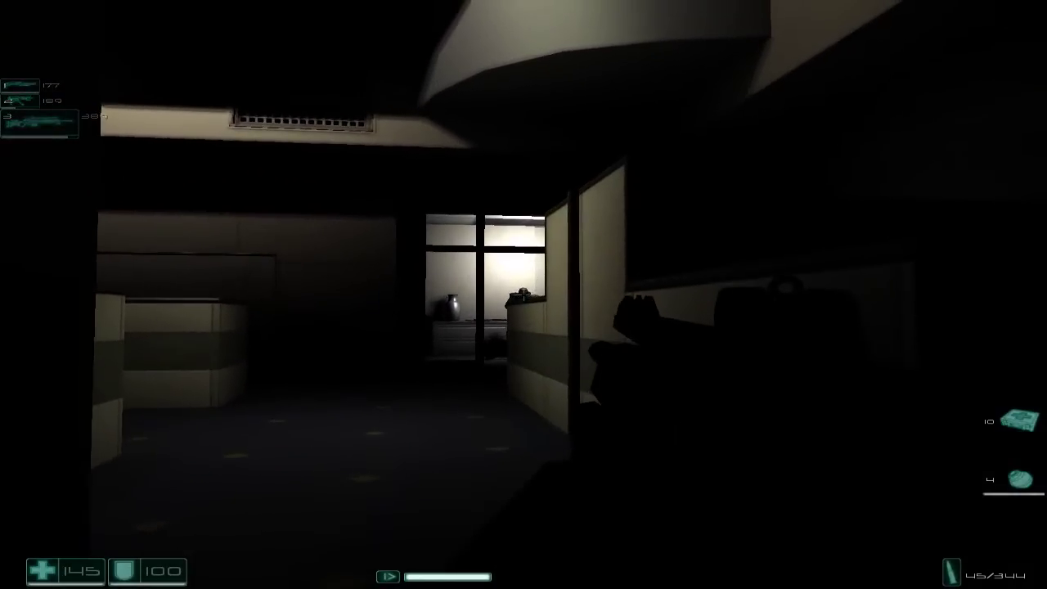
{"action": "left_click", "coordinate": [523, 294]}
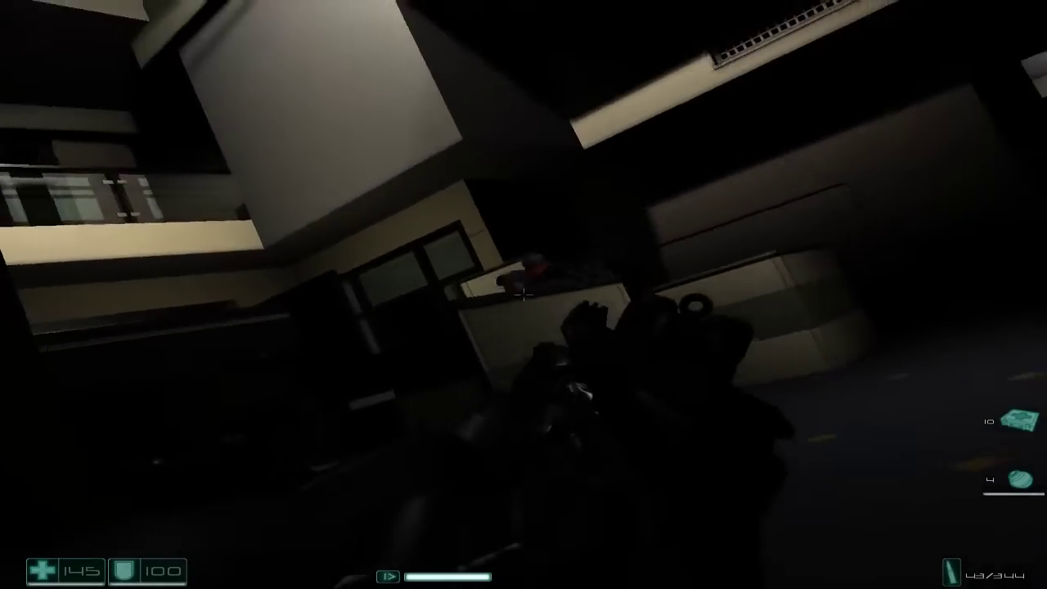
{"action": "left_click", "coordinate": [523, 294]}
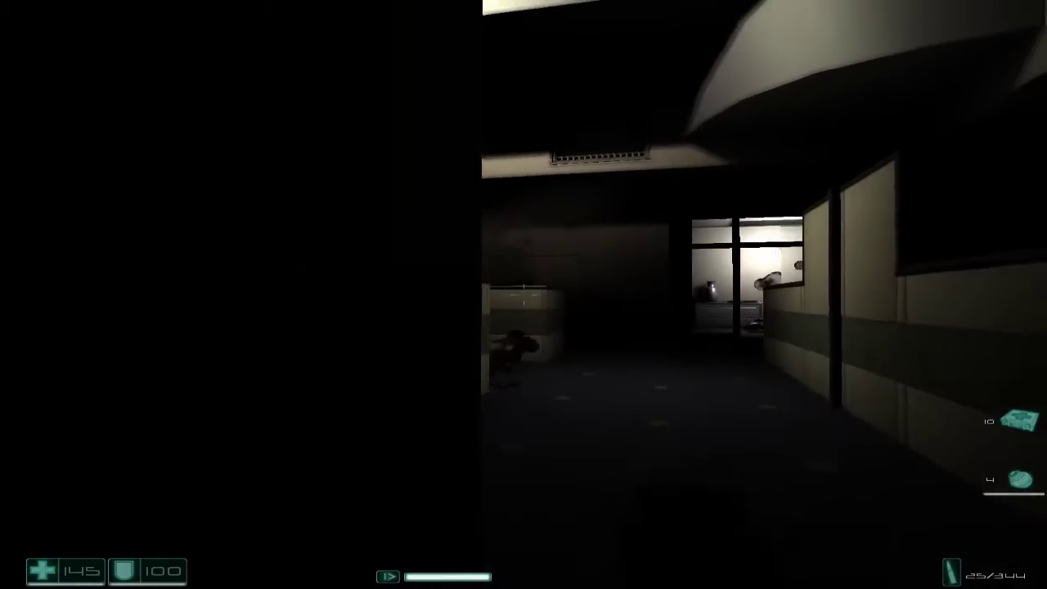
{"action": "key", "text": "r"}
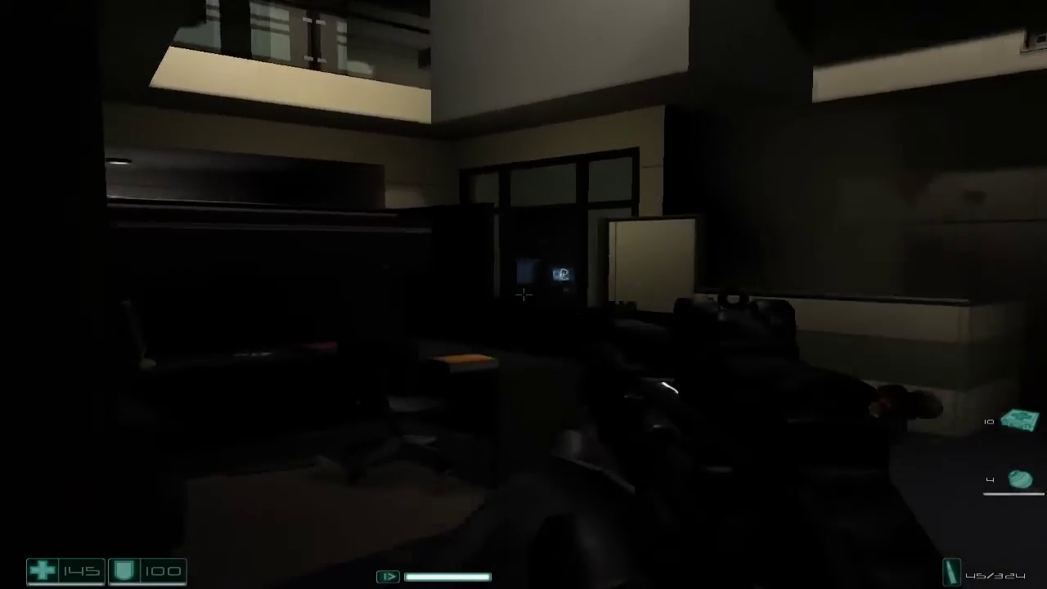
{"action": "scroll", "coordinate": [523, 294], "scroll_direction": "down", "scroll_amount": 1}
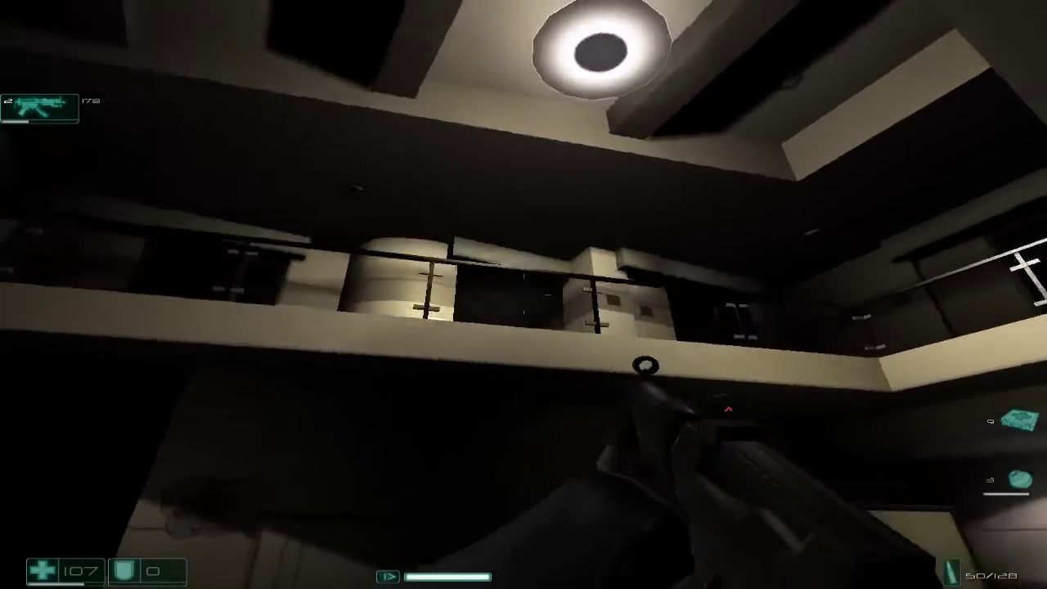
{"action": "left_click", "coordinate": [523, 294]}
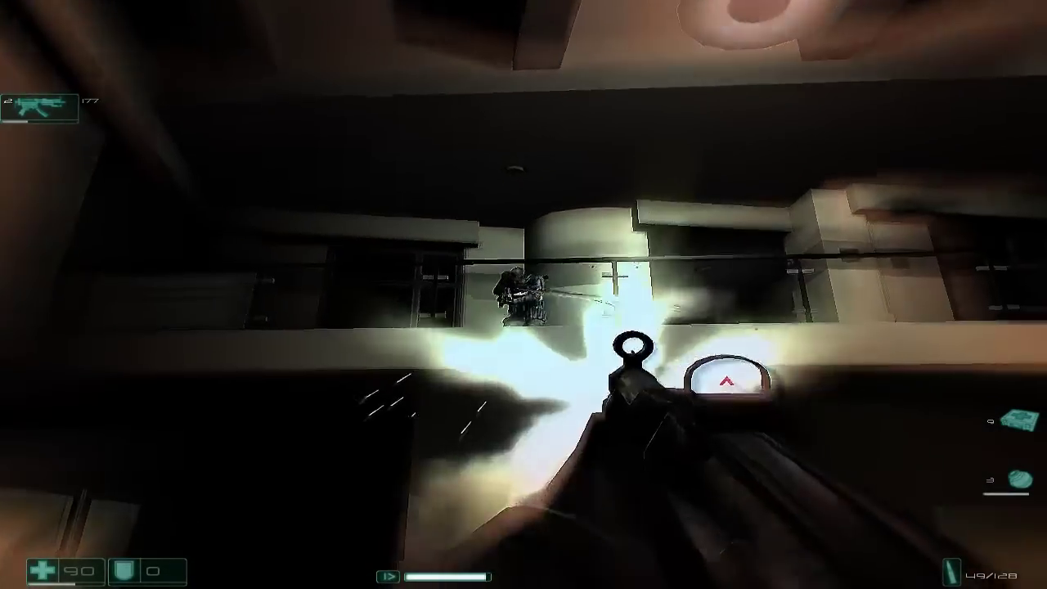
{"action": "left_click_drag", "start_coordinate": [634, 343], "coordinate": [524, 294]}
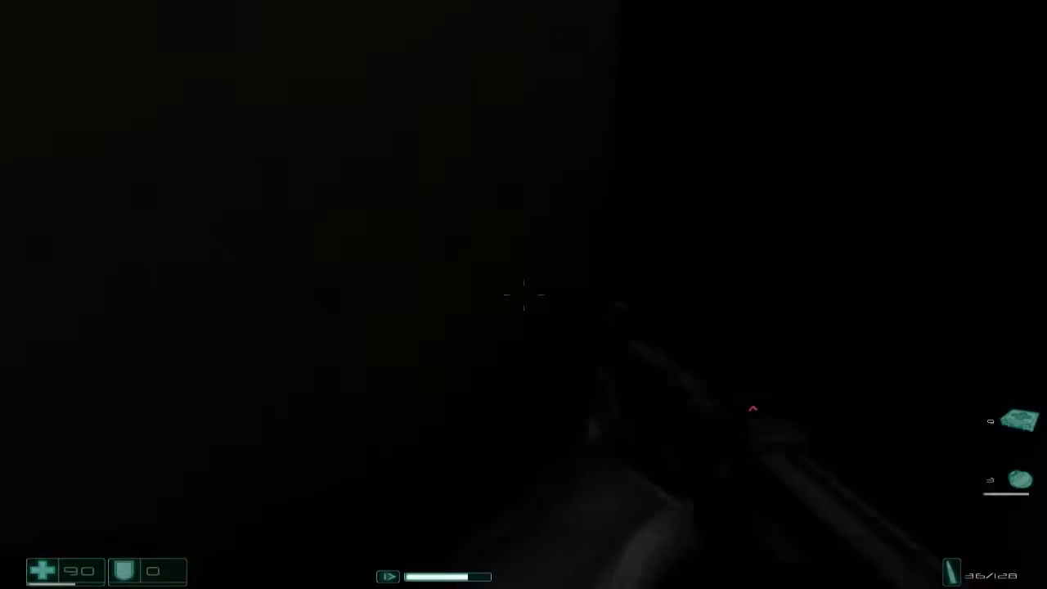
{"action": "key", "text": "r"}
{"action": "key", "text": "w"}
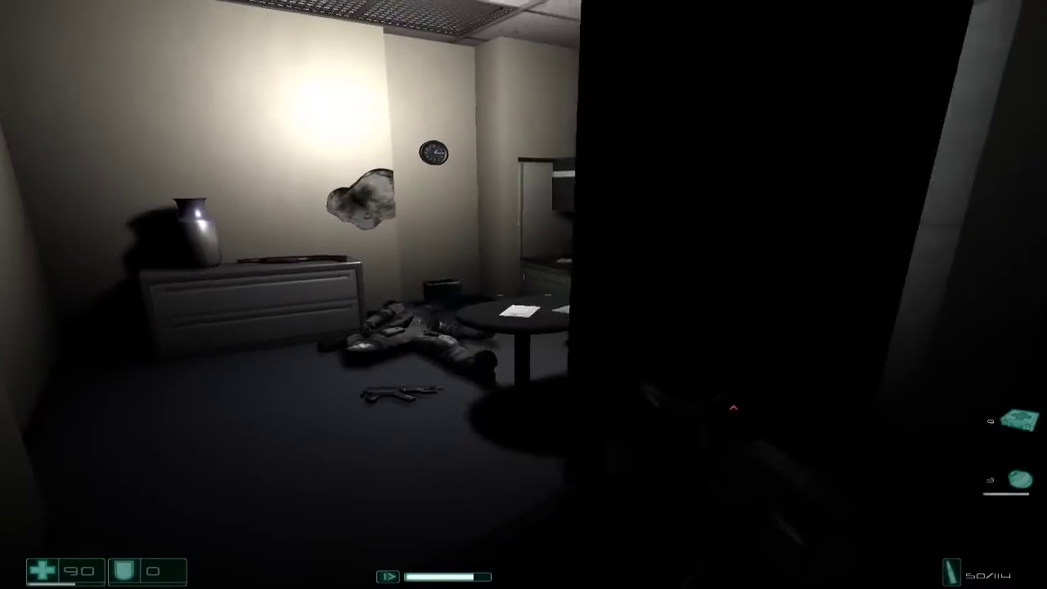
{"action": "key", "text": "w"}
{"action": "key", "text": "w"}
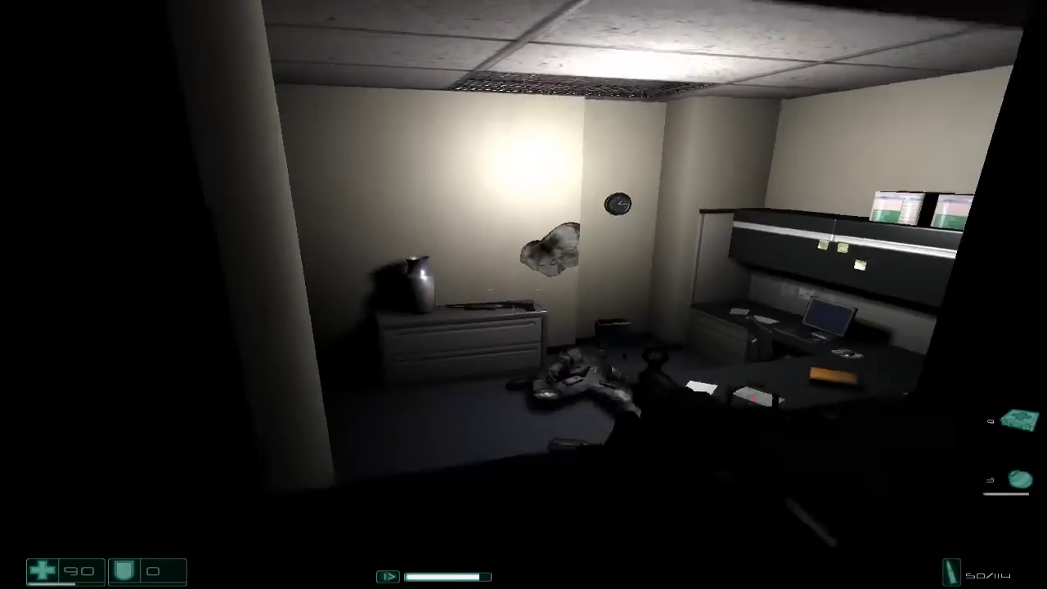
{"action": "key", "text": "w"}
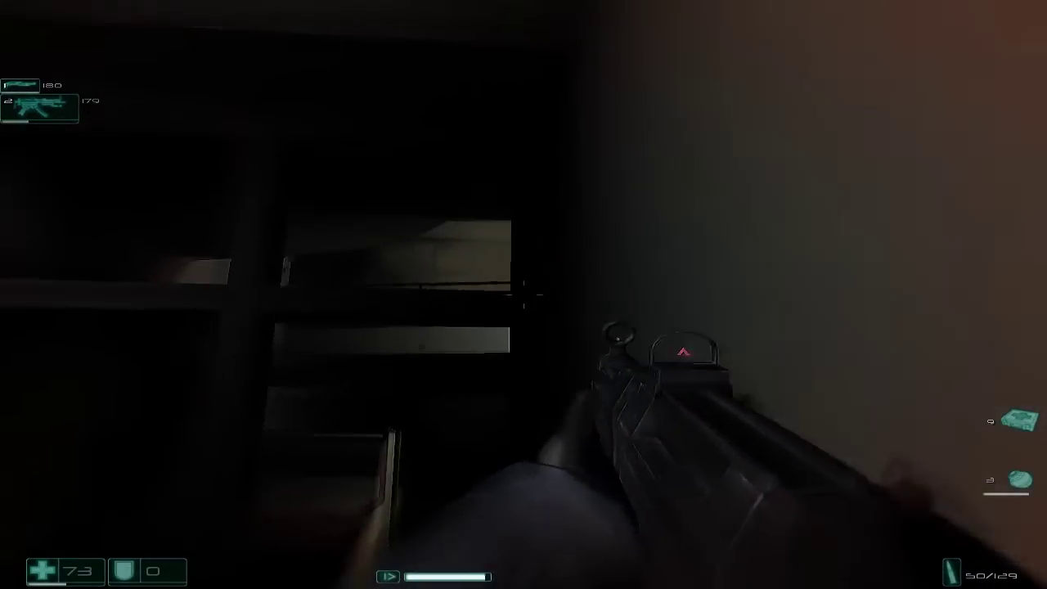
{"action": "left_click", "coordinate": [524, 295]}
{"action": "left_click_drag", "start_coordinate": [524, 294], "coordinate": [523, 295]}
{"action": "key", "text": "w"}
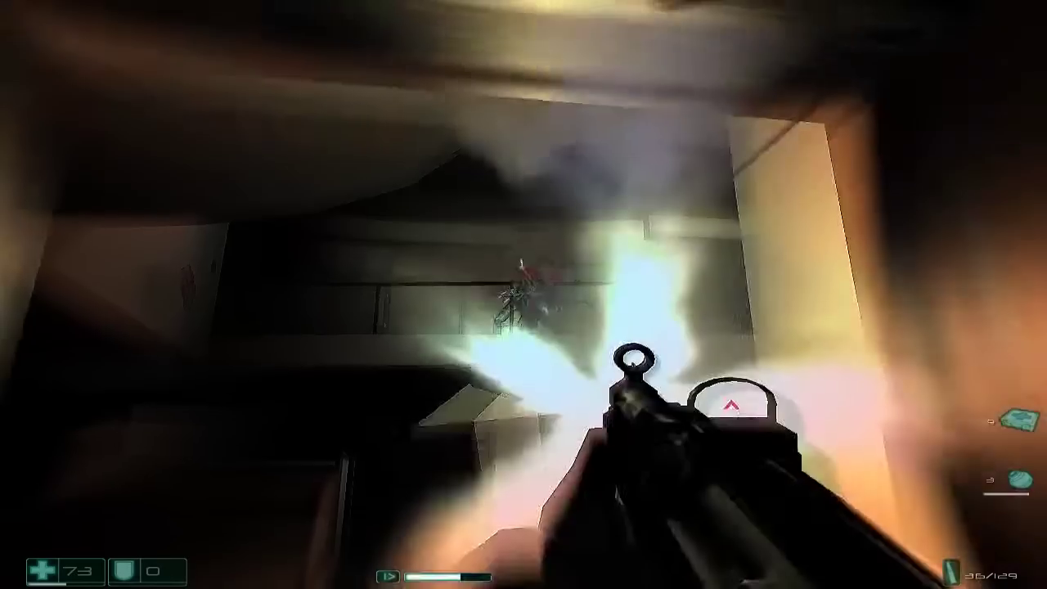
{"action": "key", "text": "w"}
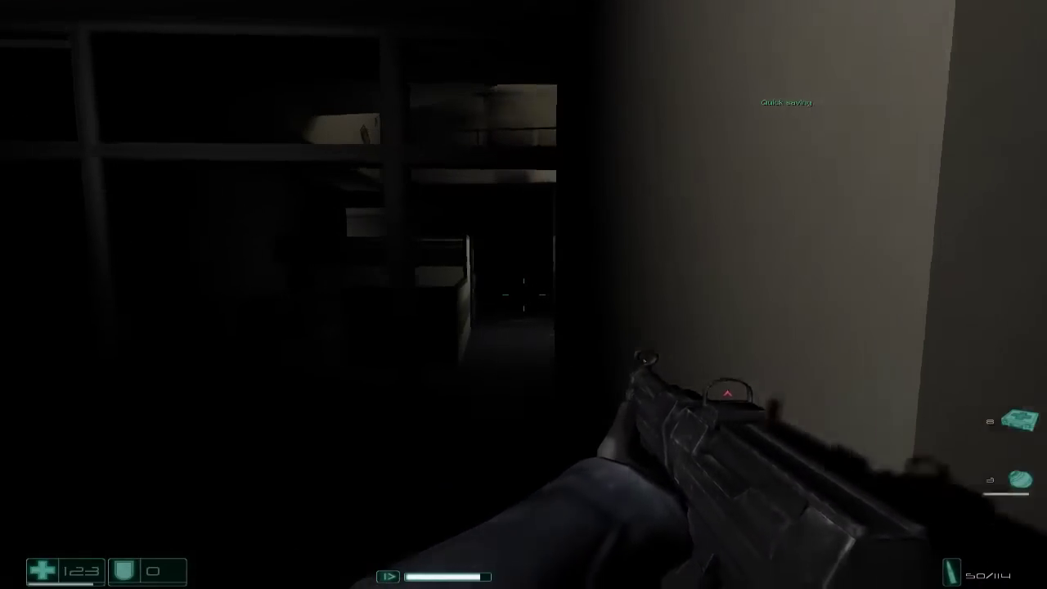
{"action": "key", "text": "w"}
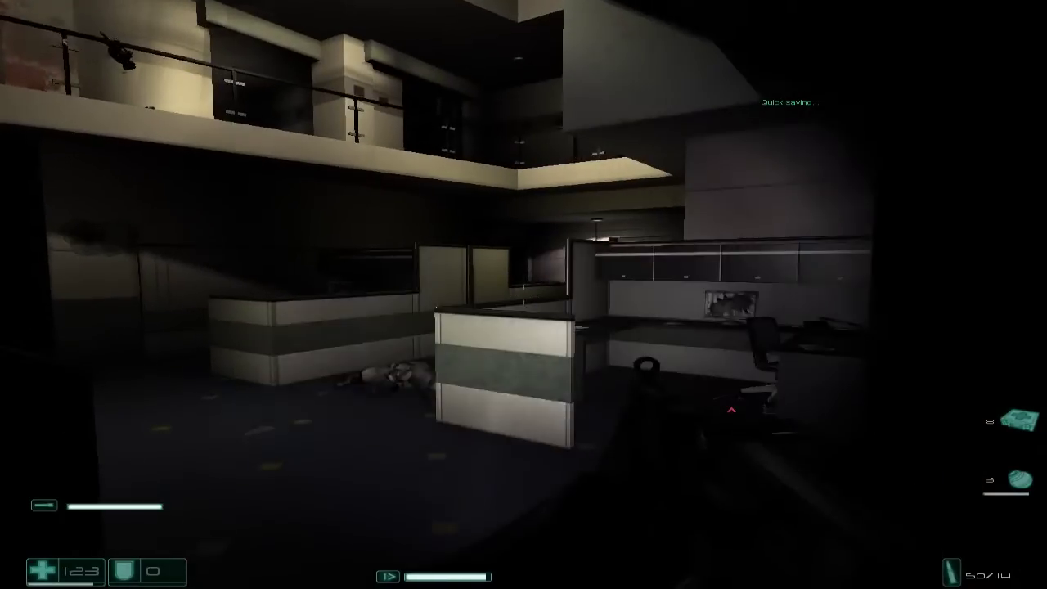
{"action": "key", "text": "w"}
{"action": "key", "text": "w"}
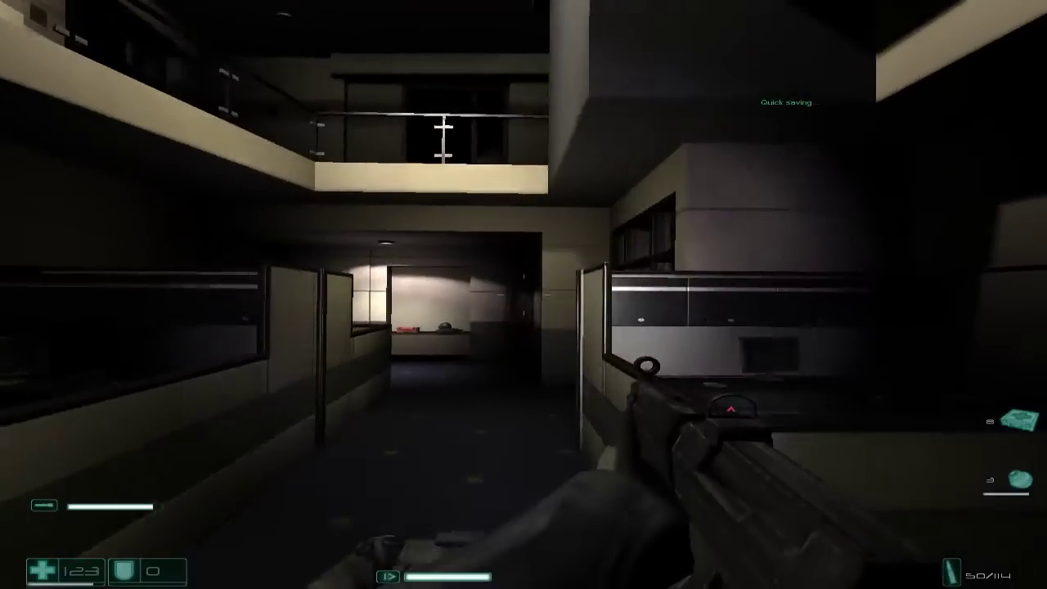
{"action": "key", "text": "w"}
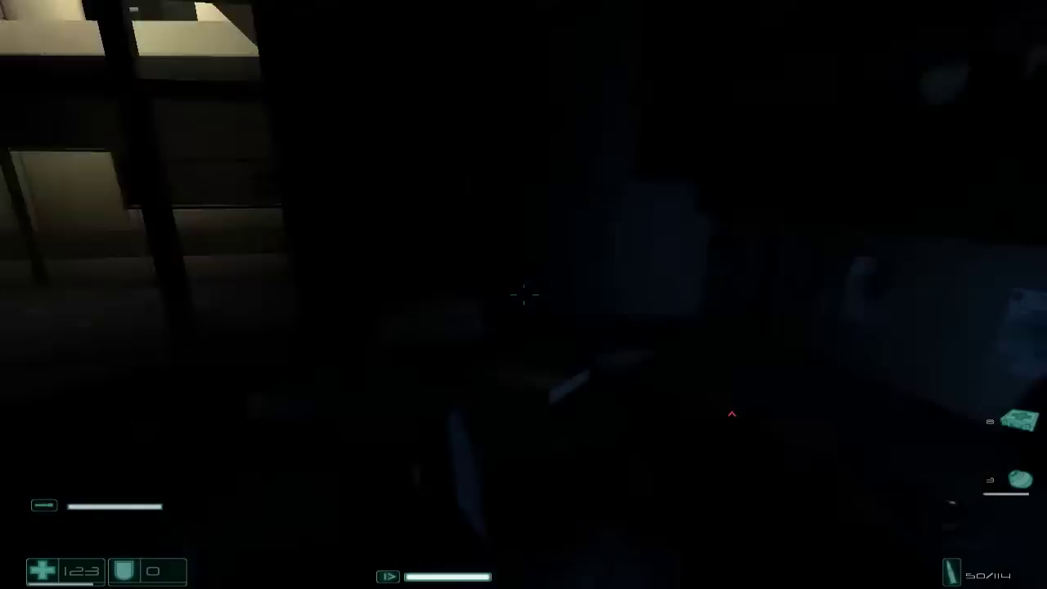
{"action": "key", "text": "w"}
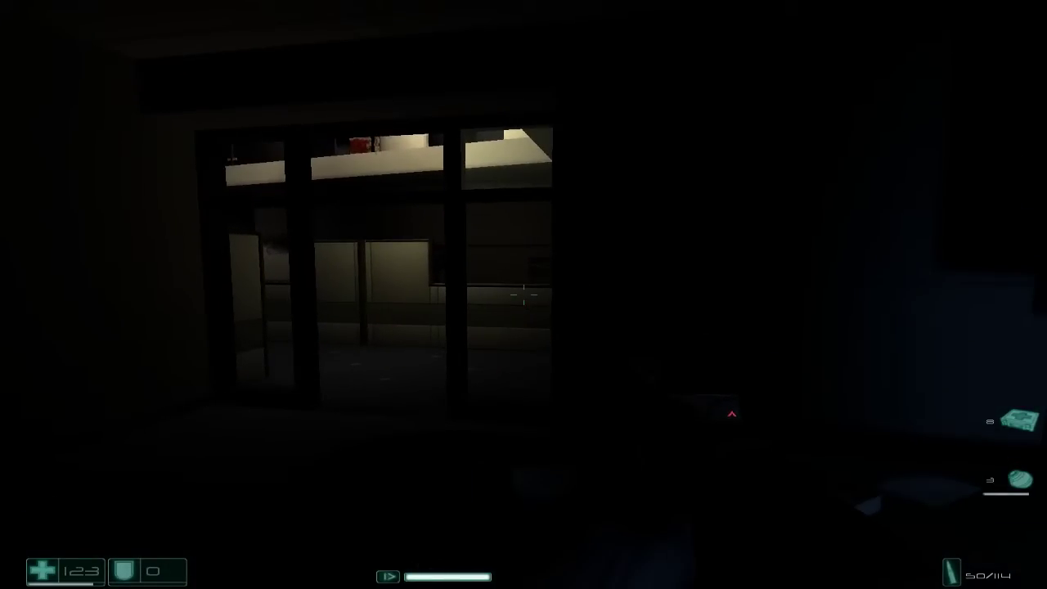
{"action": "key", "text": "w"}
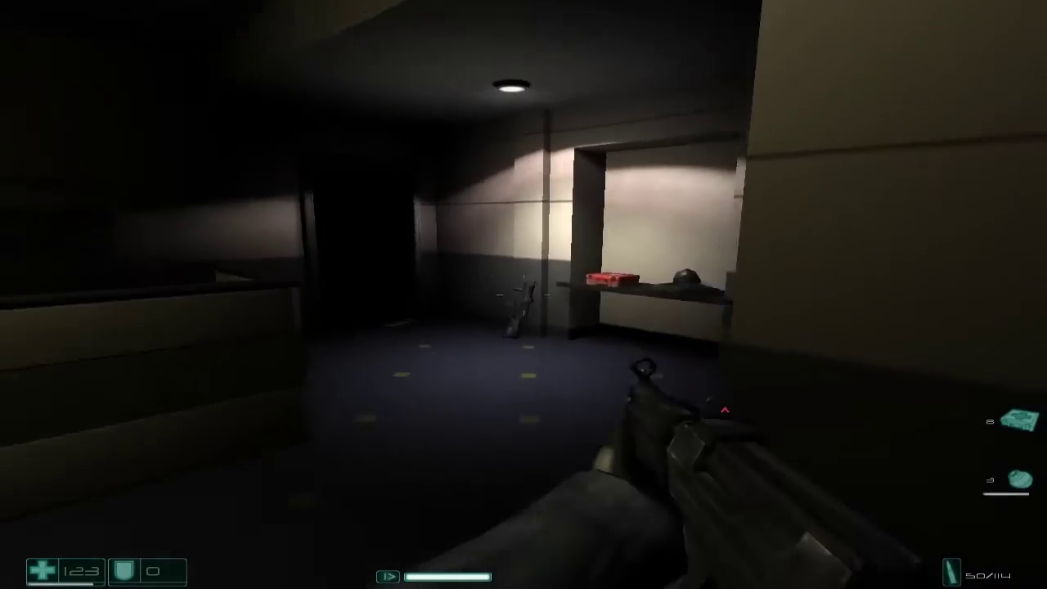
{"action": "key", "text": "w"}
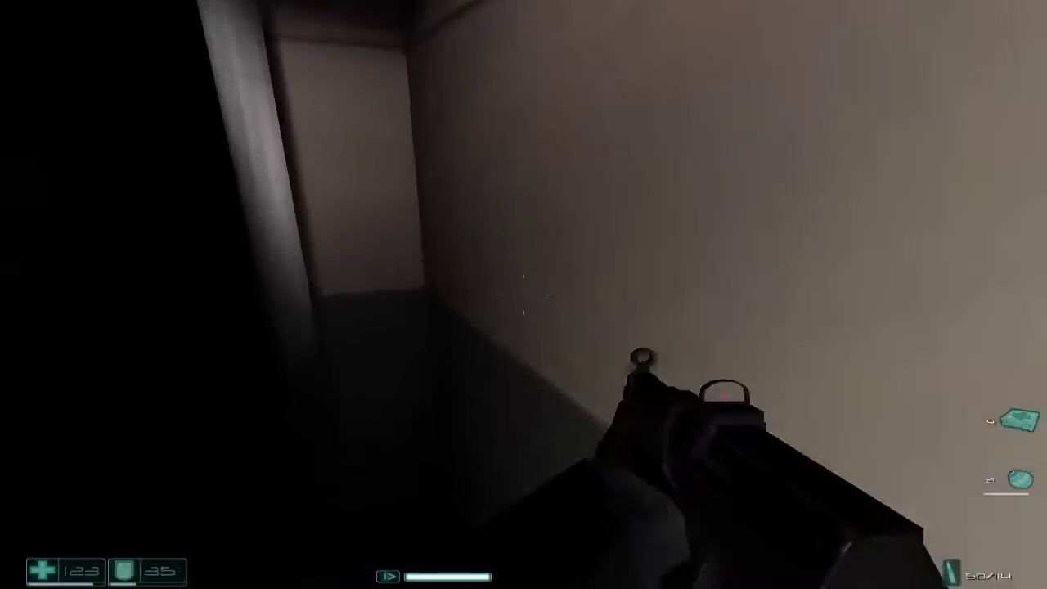
{"action": "key", "text": "w"}
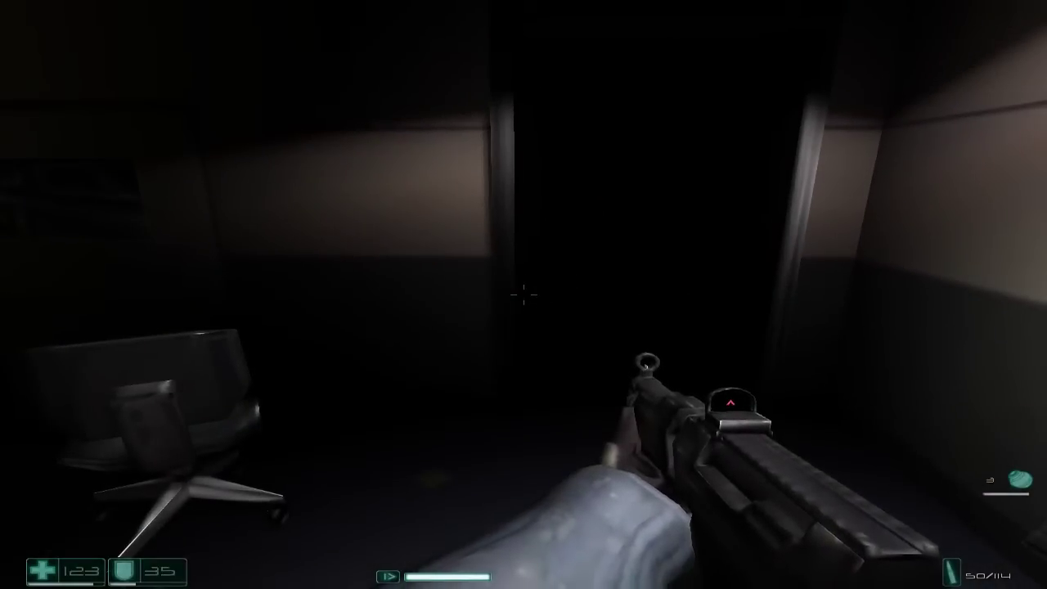
{"action": "key", "text": "f"}
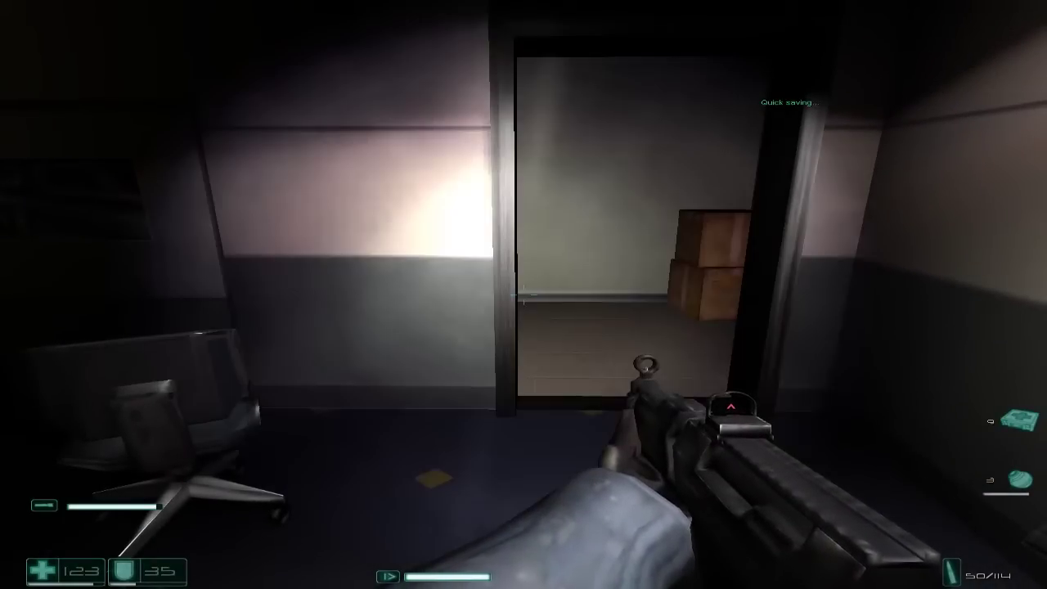
{"action": "key", "text": "w"}
{"action": "key", "text": "w"}
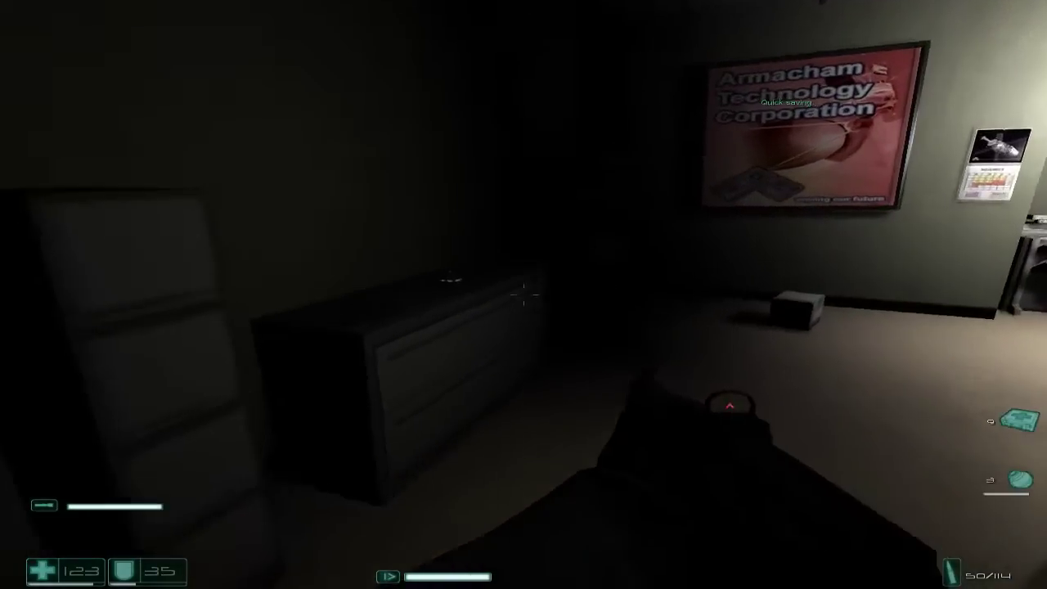
{"action": "key", "text": "w"}
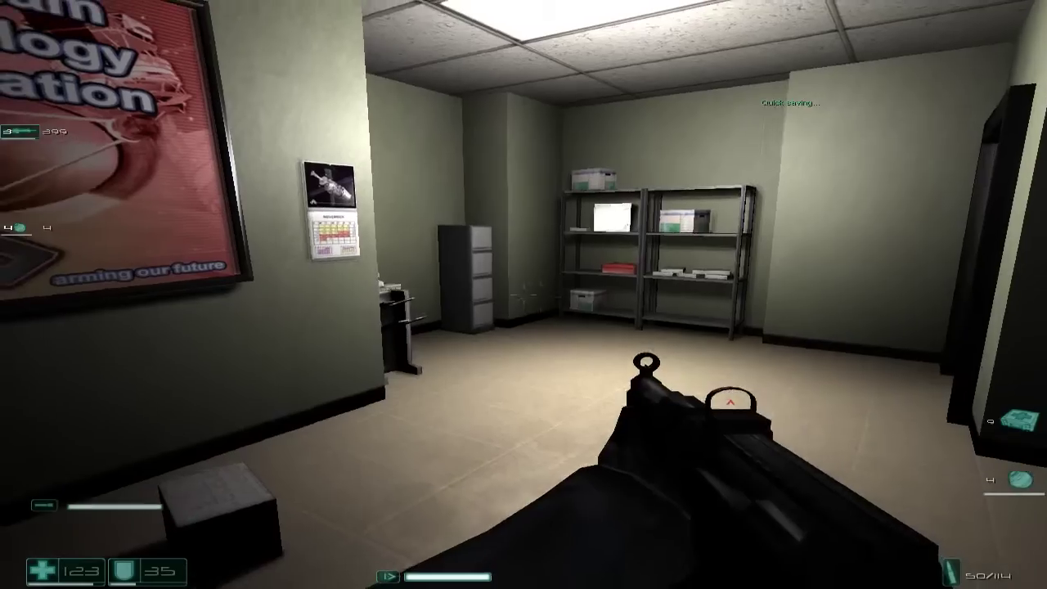
{"action": "key", "text": "w"}
{"action": "key", "text": "w"}
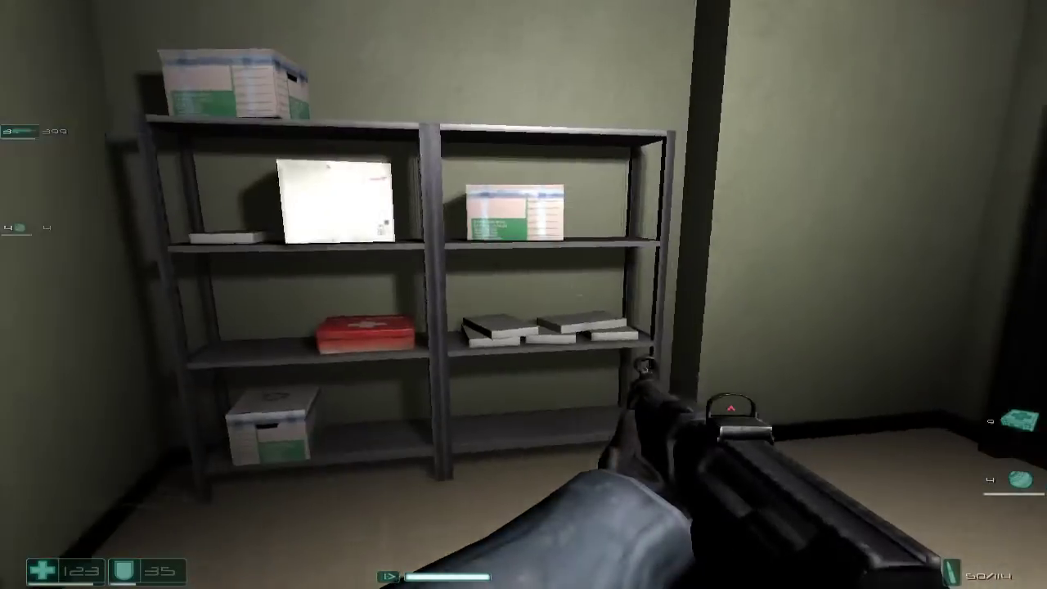
{"action": "key", "text": "w"}
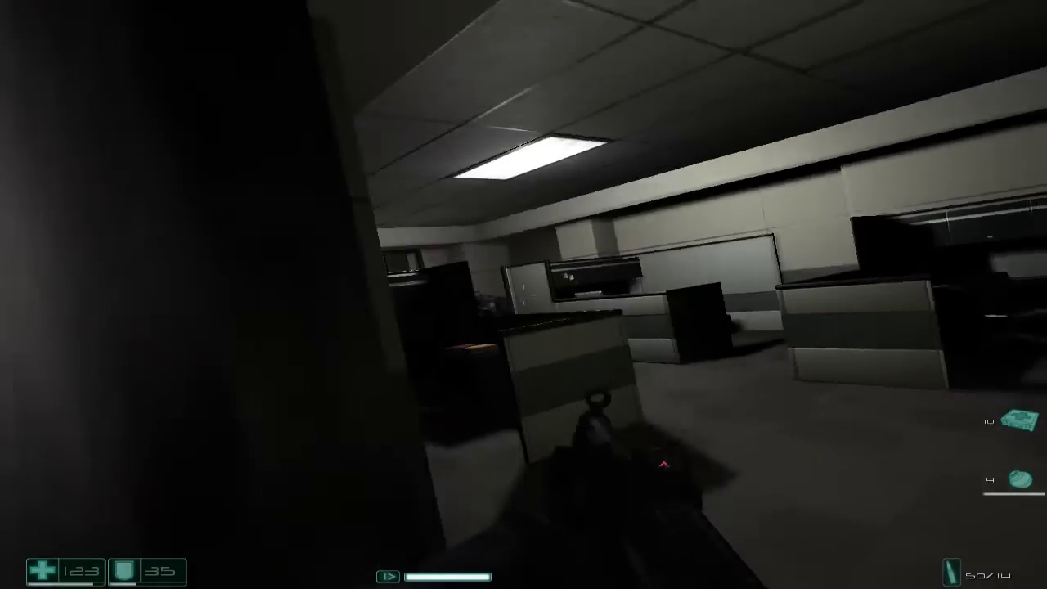
{"action": "left_click", "coordinate": [524, 294]}
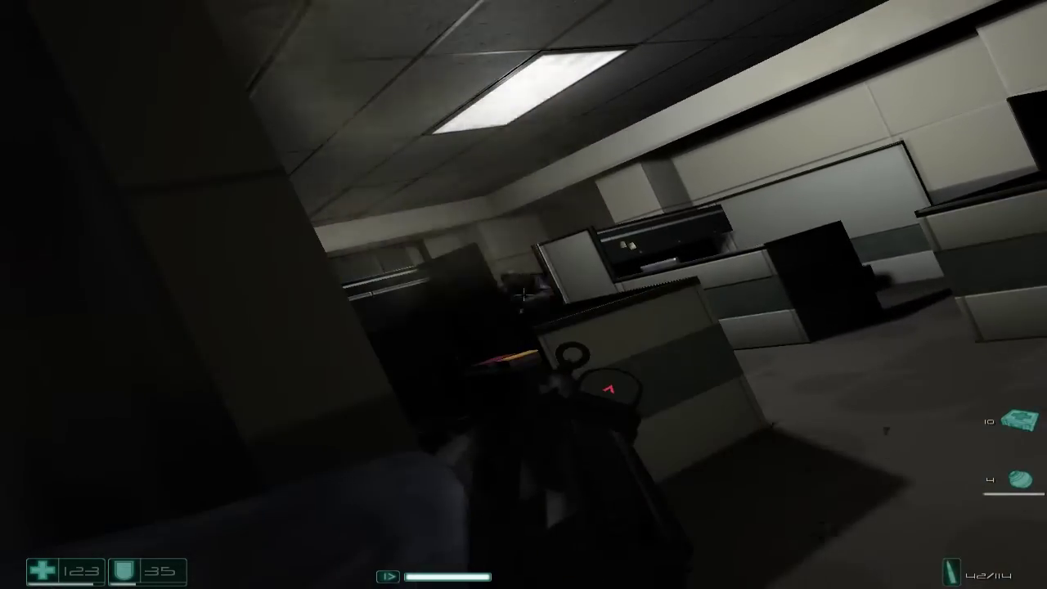
{"action": "left_click", "coordinate": [523, 294]}
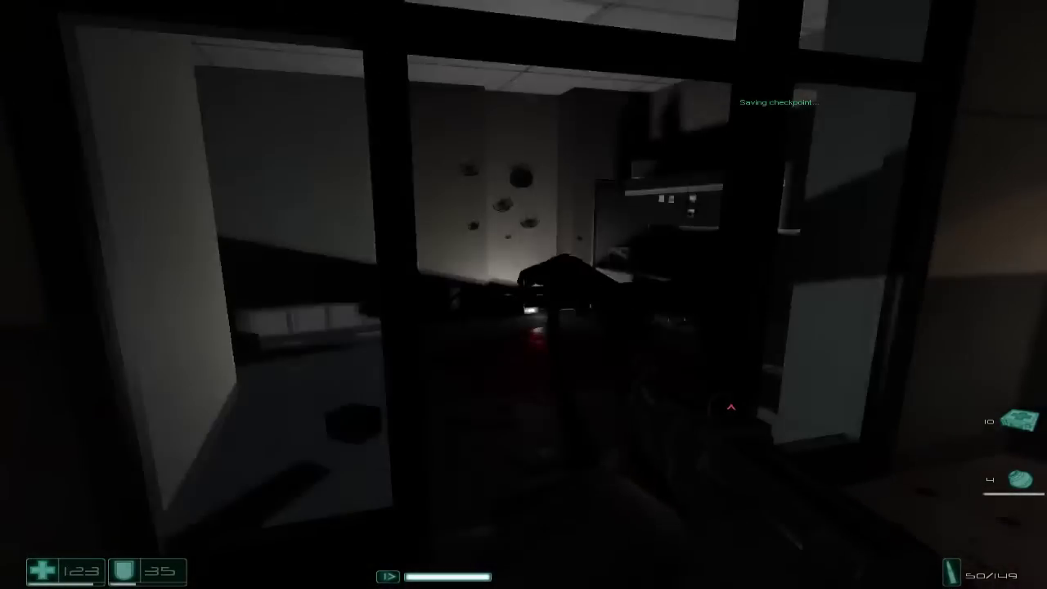
{"action": "key", "text": "f"}
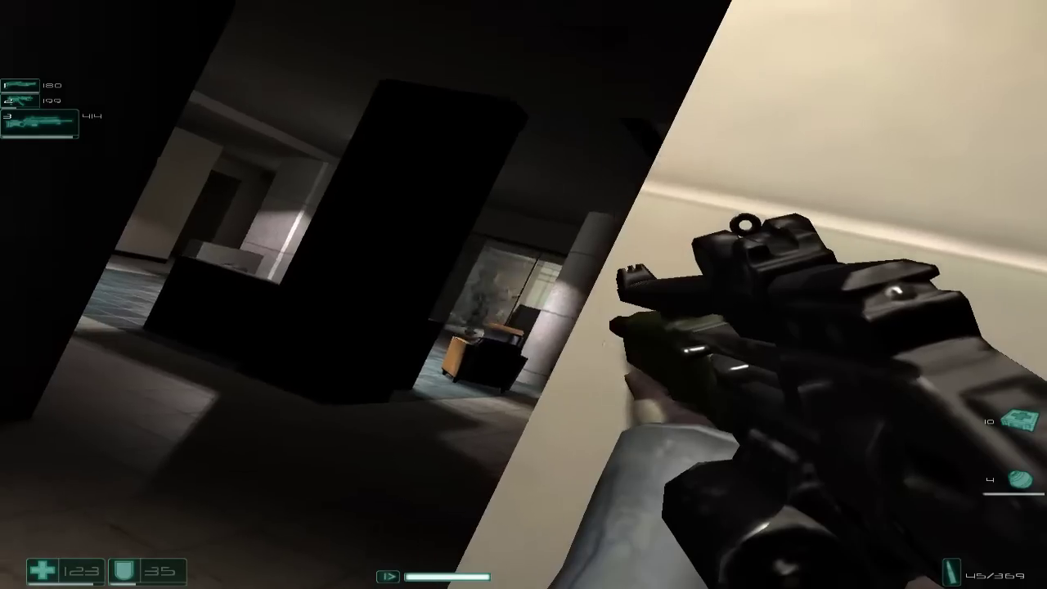
{"action": "left_click", "coordinate": [524, 295]}
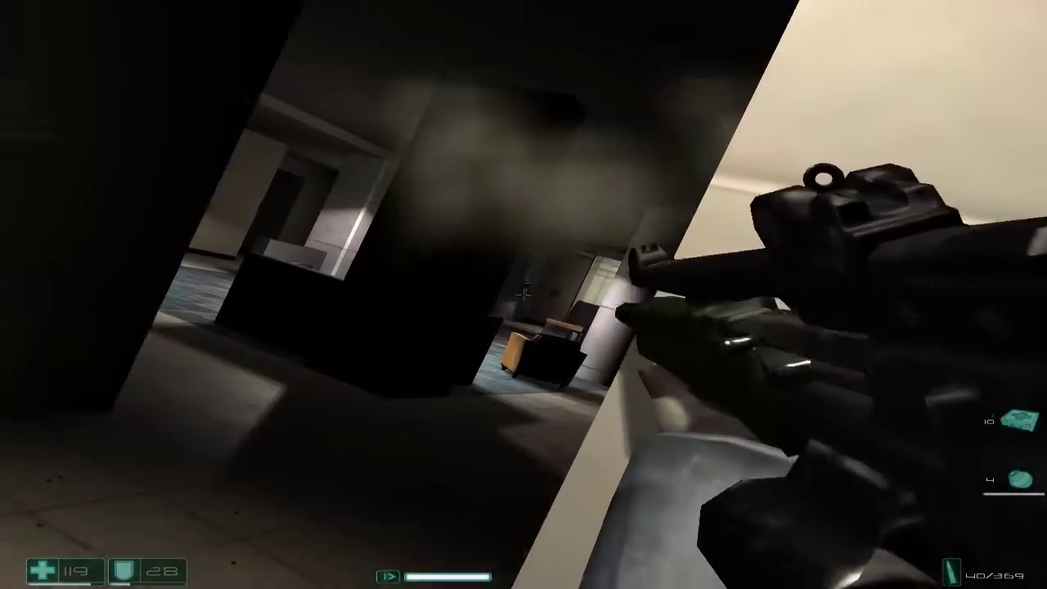
{"action": "left_click", "coordinate": [523, 294]}
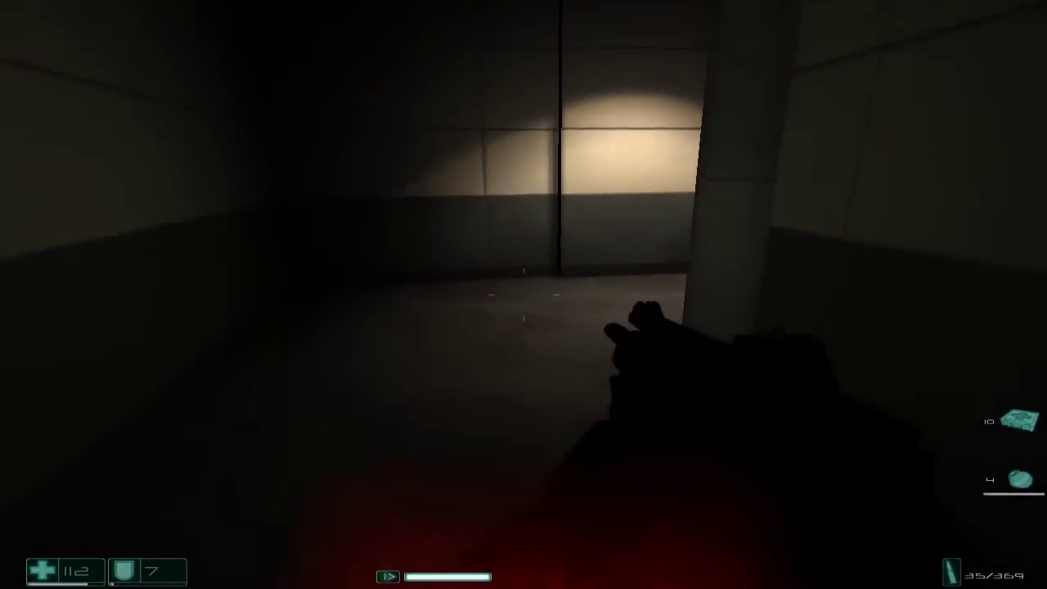
{"action": "key", "text": "w"}
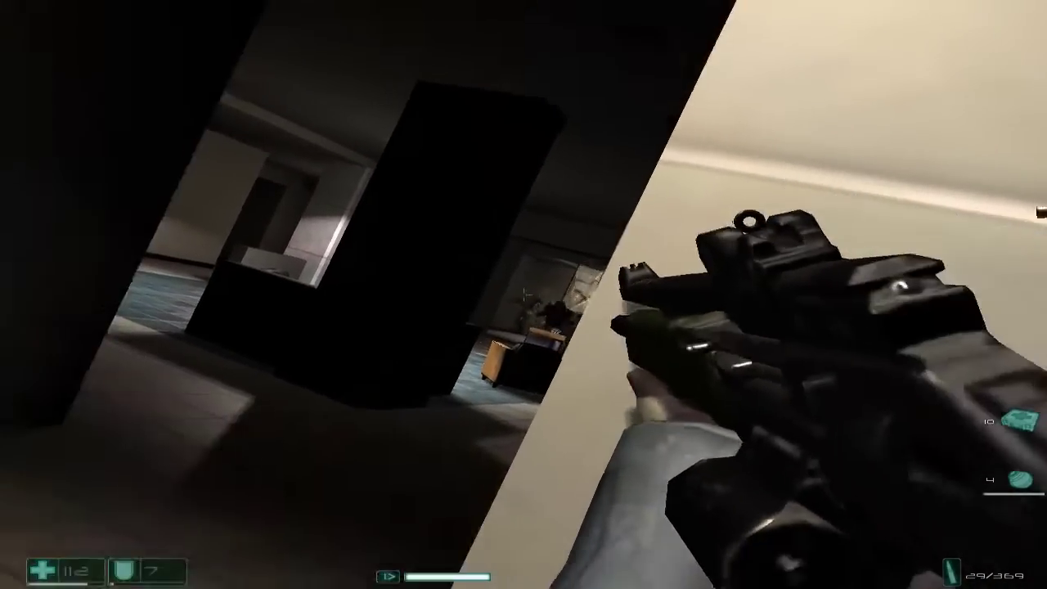
{"action": "left_click", "coordinate": [524, 294]}
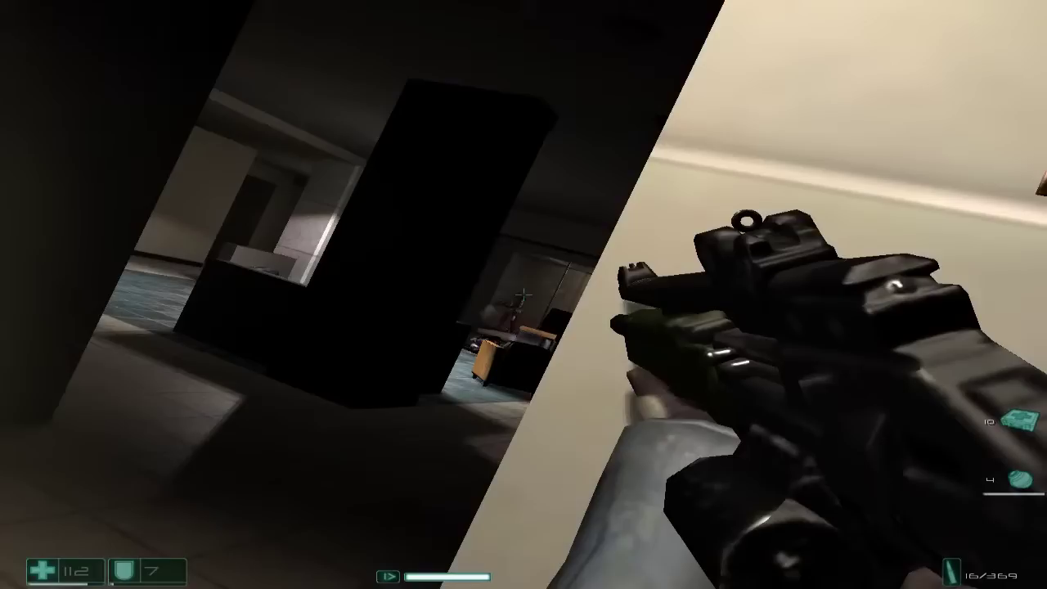
{"action": "left_click", "coordinate": [524, 294]}
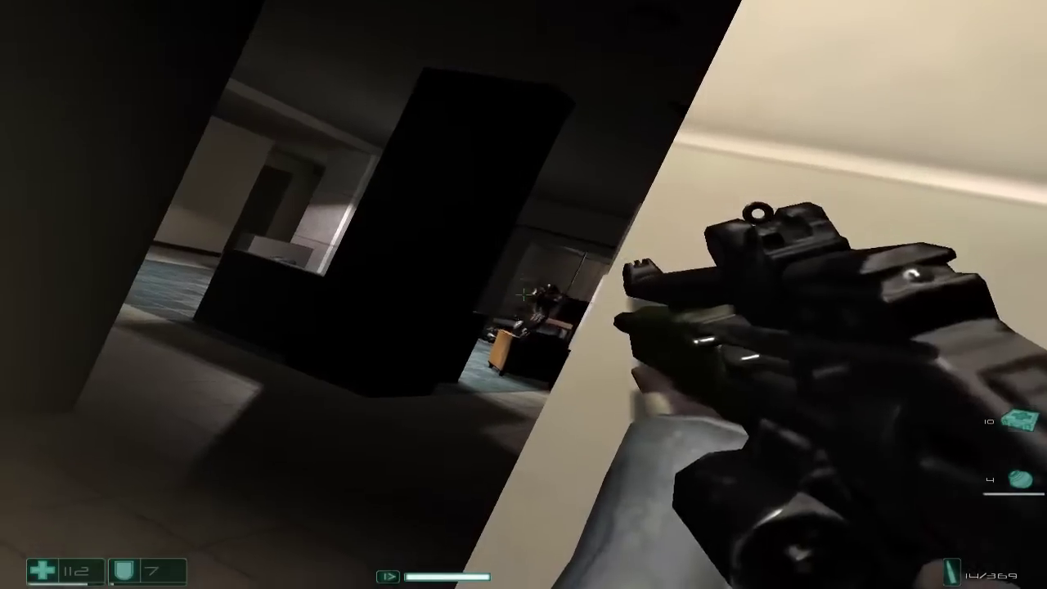
{"action": "left_click", "coordinate": [524, 295]}
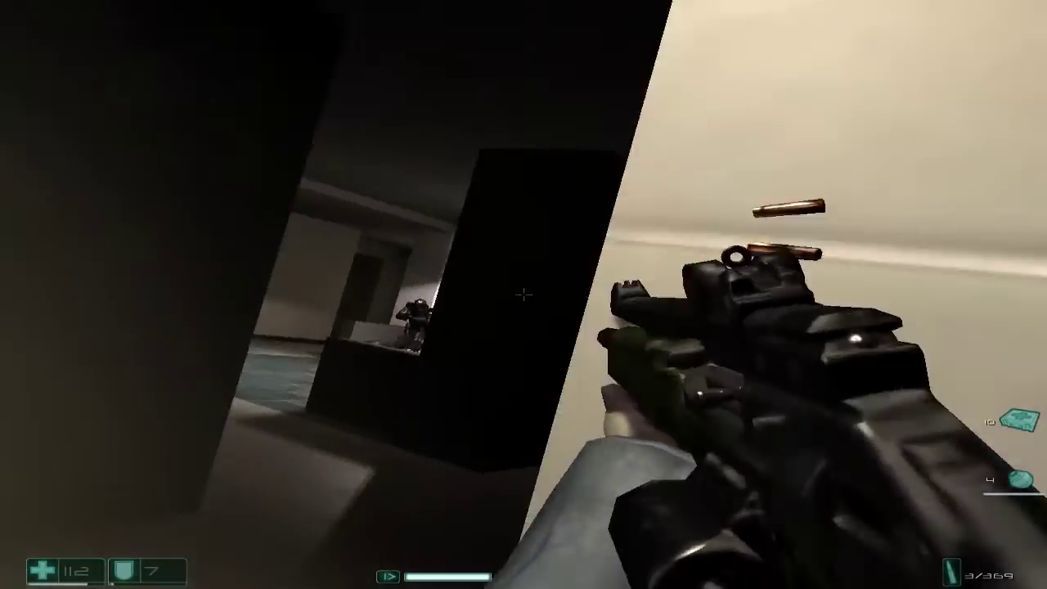
{"action": "key", "text": "w"}
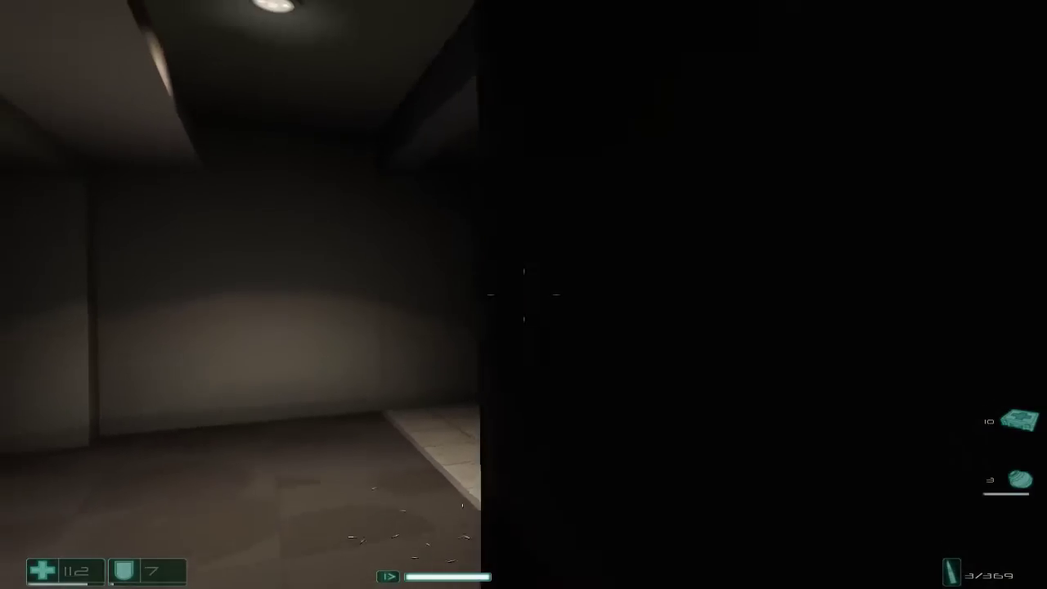
{"action": "key", "text": "w"}
{"action": "key", "text": "w"}
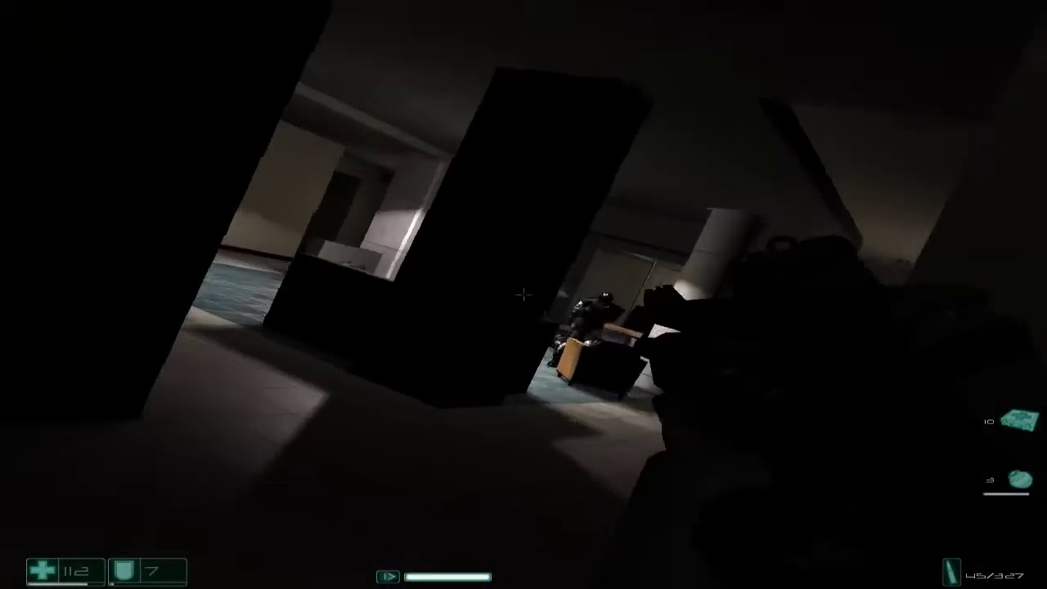
{"action": "left_click", "coordinate": [523, 294]}
{"action": "left_click_drag", "start_coordinate": [523, 295], "coordinate": [524, 295]}
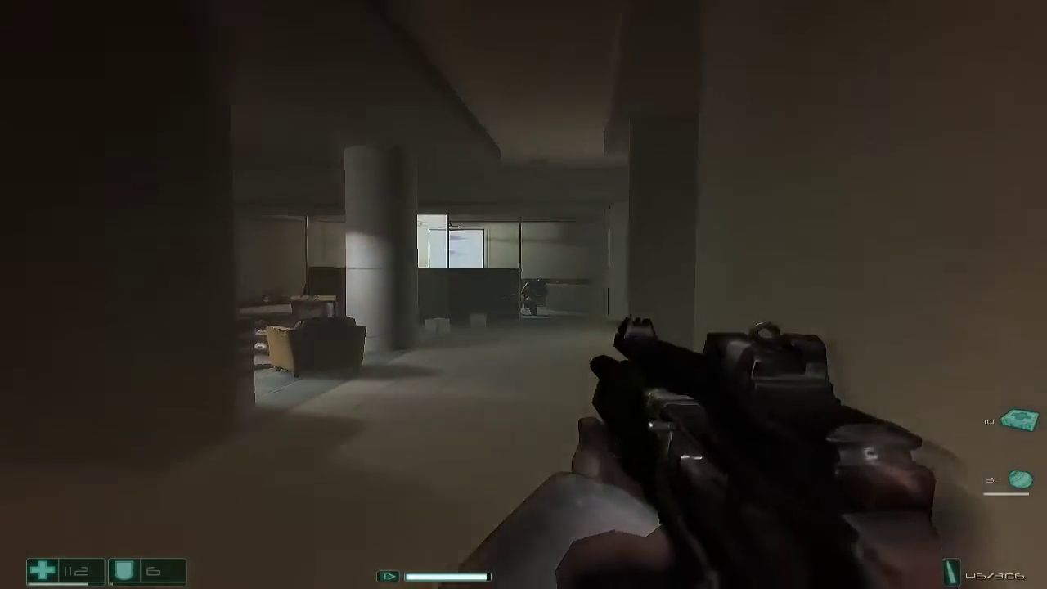
{"action": "right_click", "coordinate": [523, 294]}
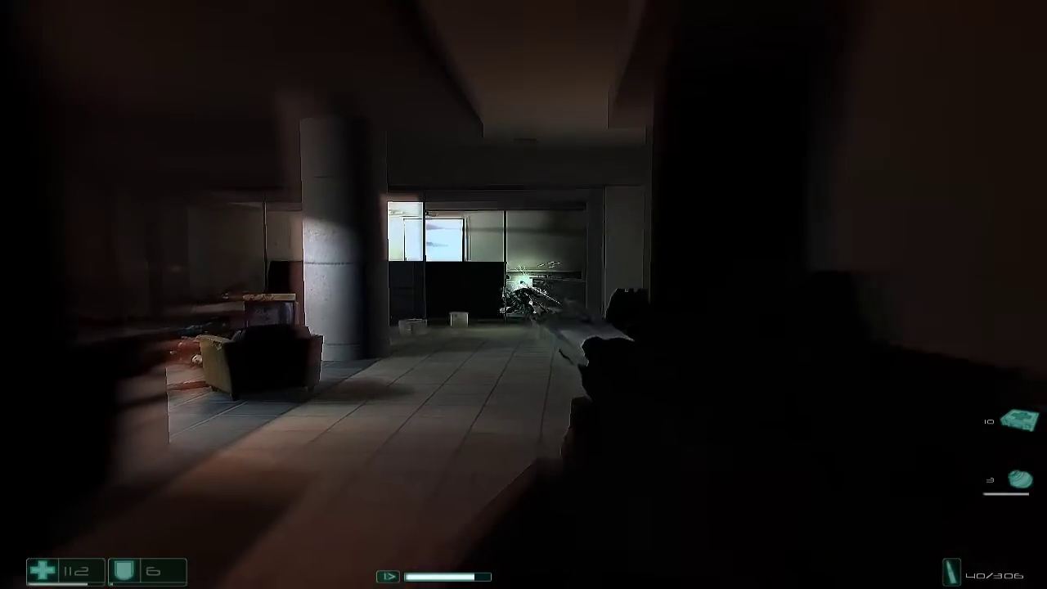
{"action": "left_click_drag", "start_coordinate": [523, 294], "coordinate": [523, 295]}
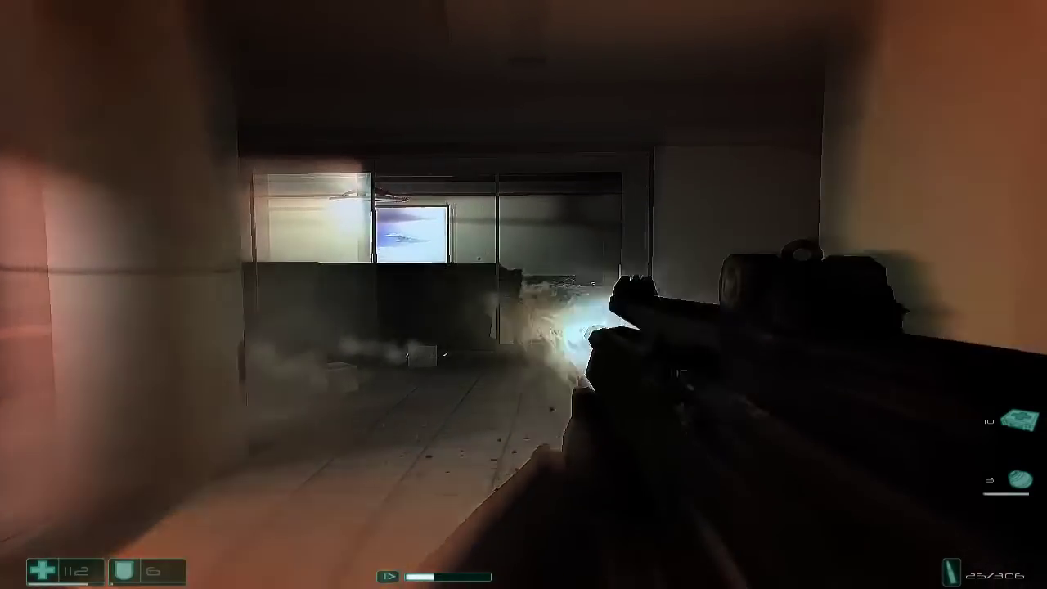
{"action": "left_click_drag", "start_coordinate": [524, 295], "coordinate": [524, 294]}
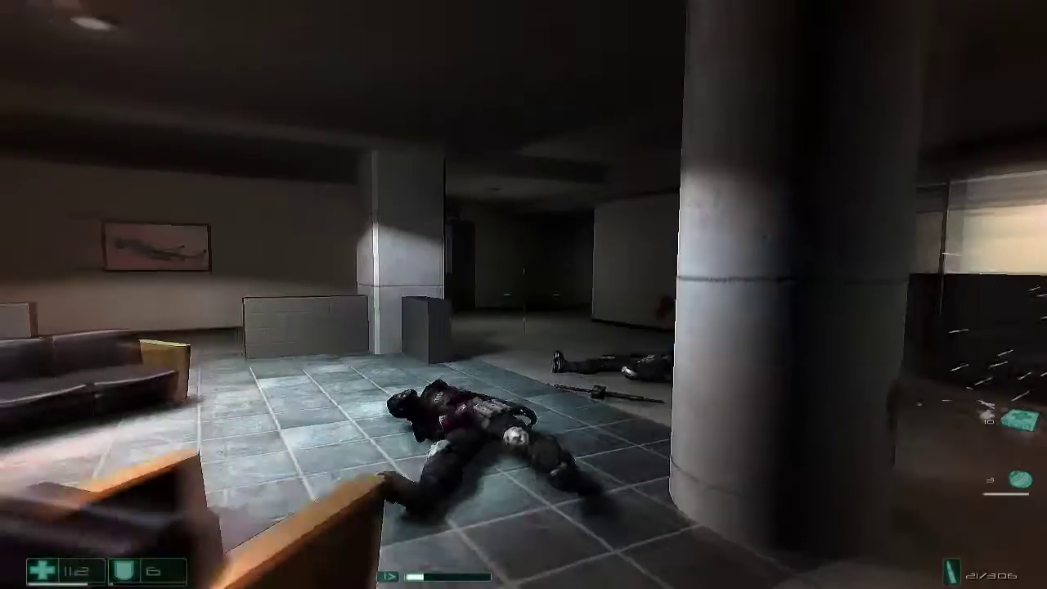
{"action": "key", "text": "r"}
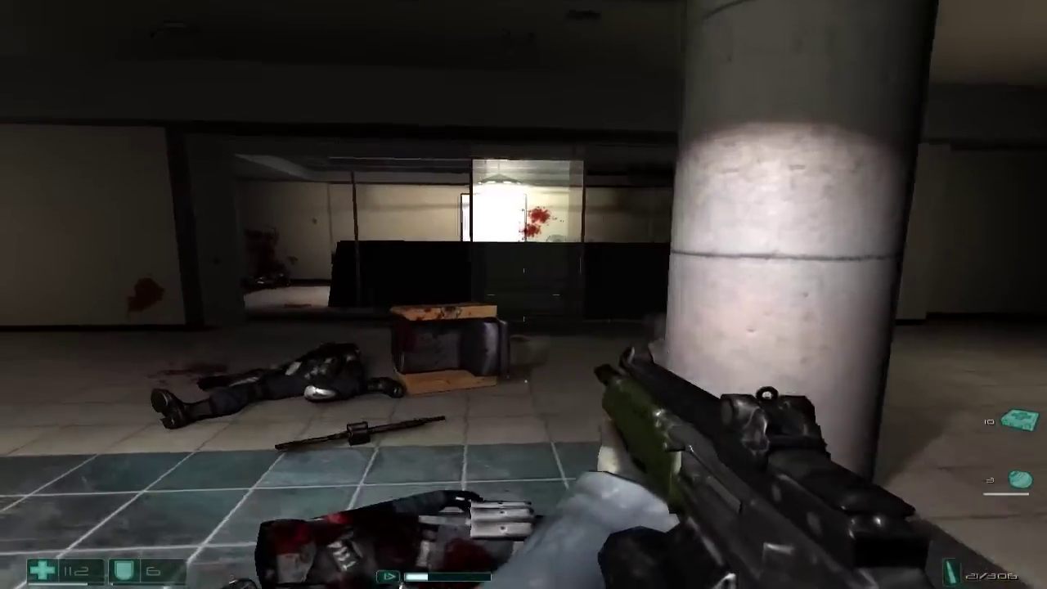
{"action": "key", "text": "w"}
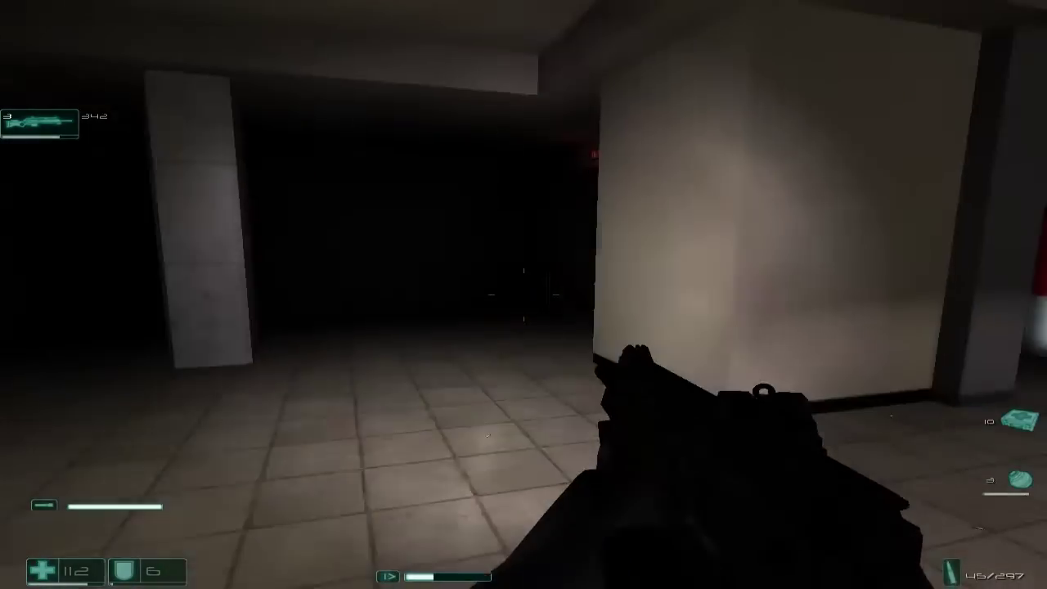
{"action": "key", "text": "w"}
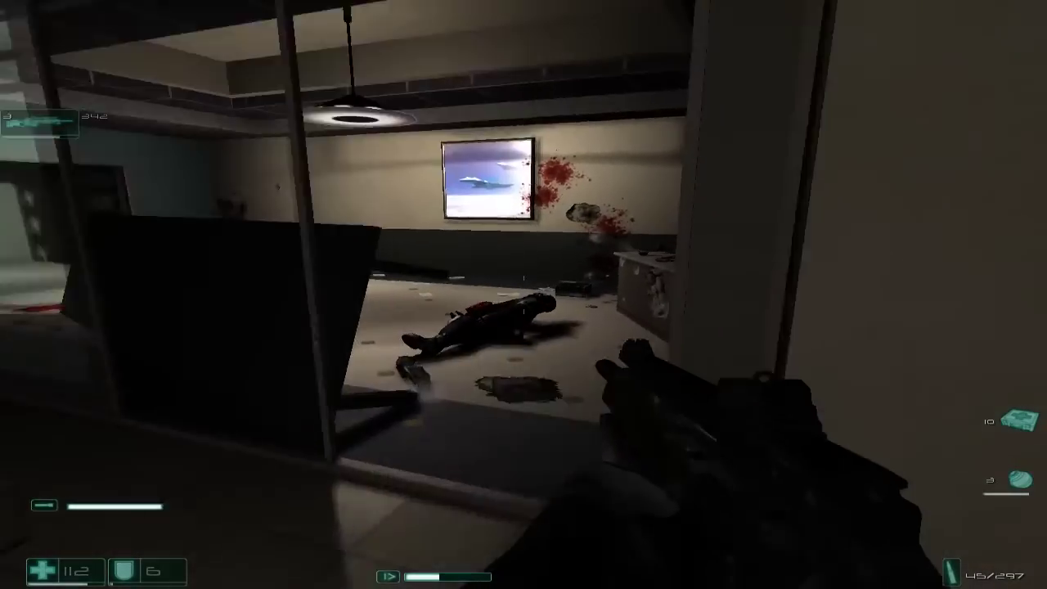
{"action": "key", "text": "w"}
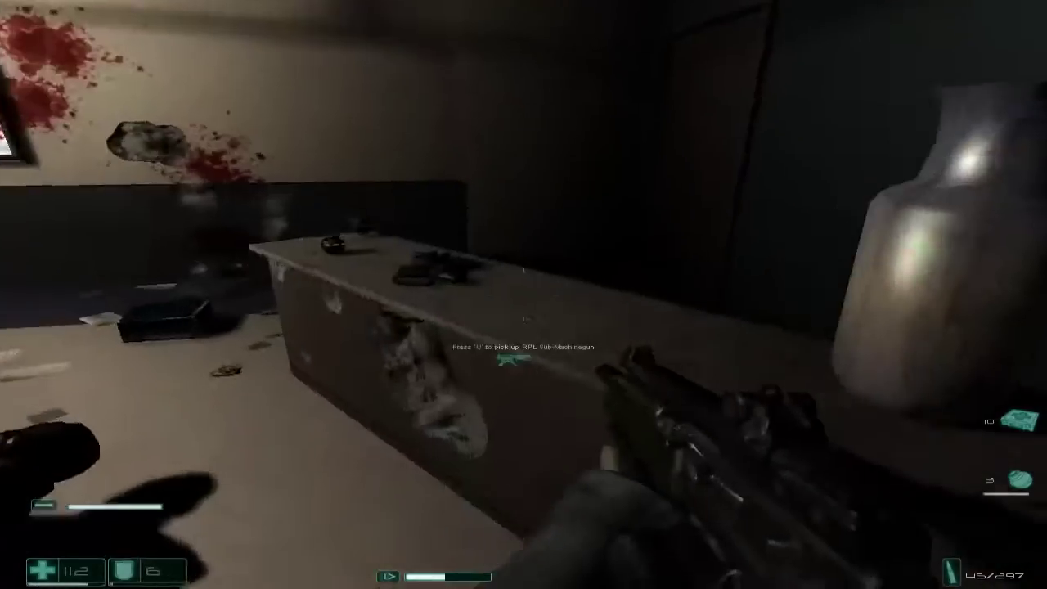
{"action": "key", "text": "u"}
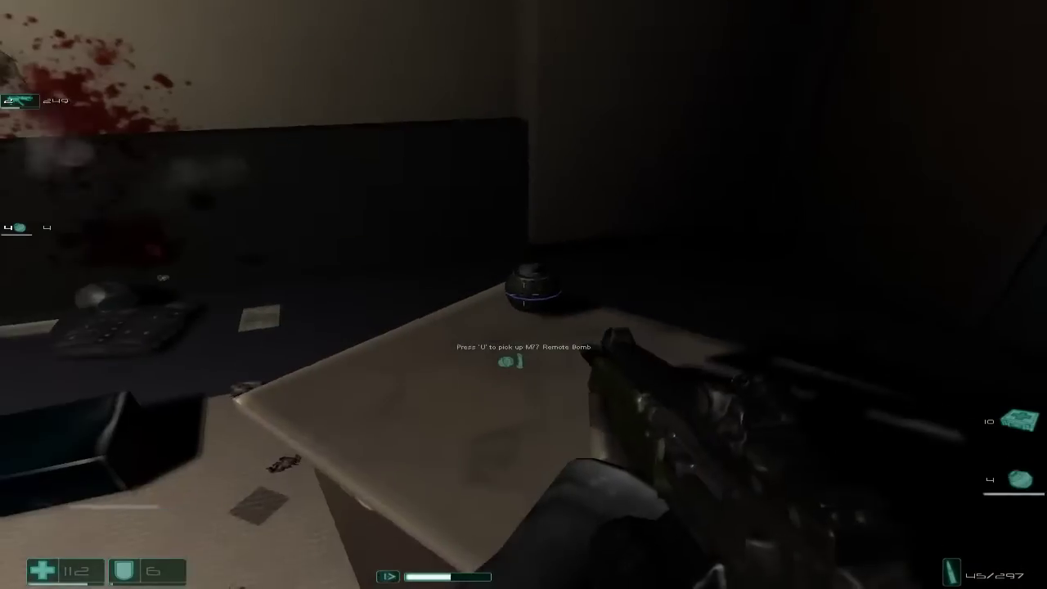
{"action": "key", "text": "u"}
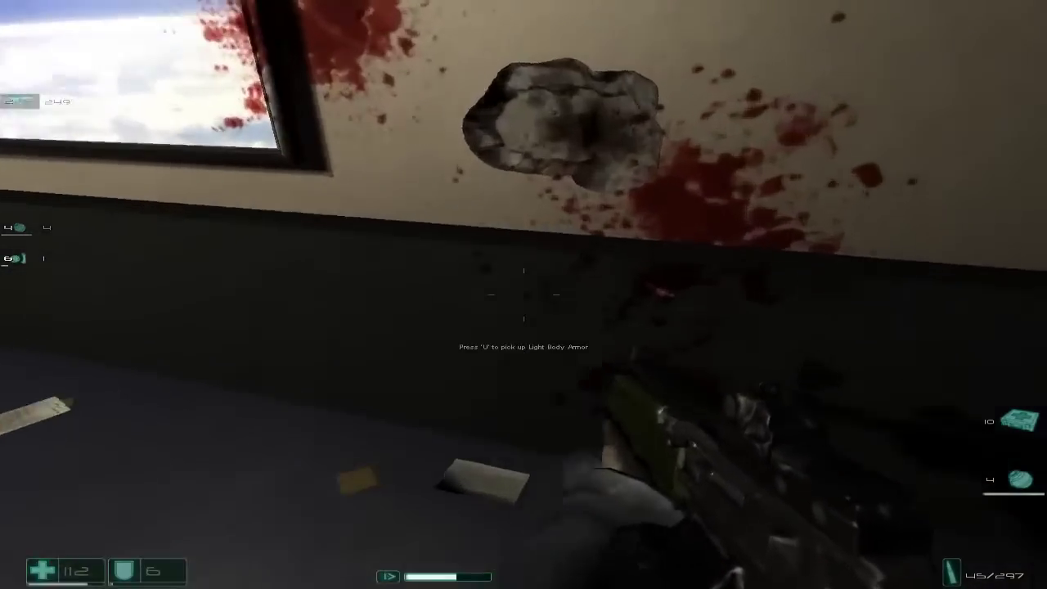
{"action": "key", "text": "w"}
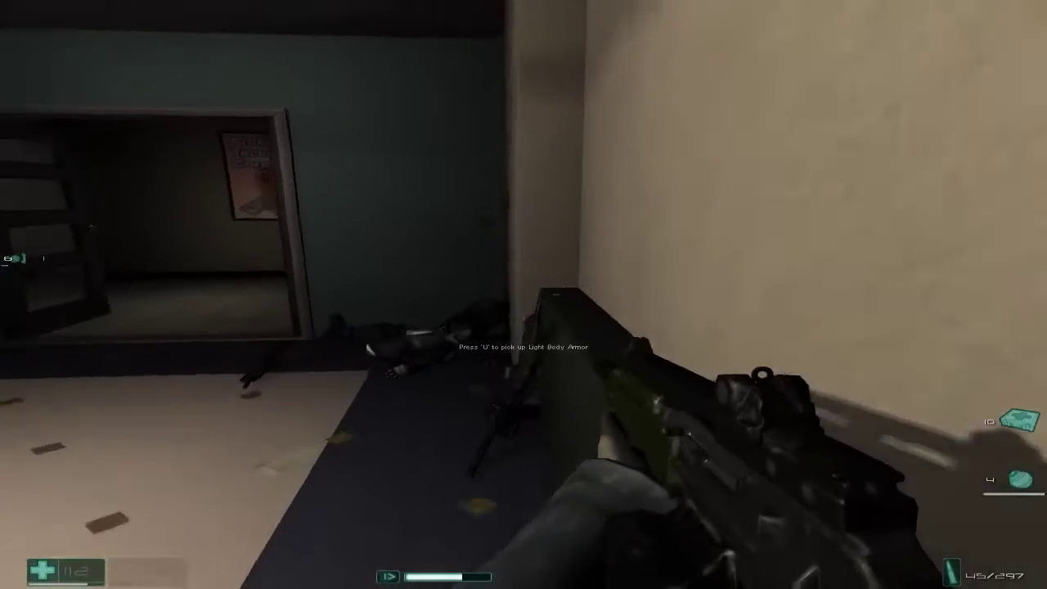
{"action": "key", "text": "u"}
{"action": "key", "text": "w"}
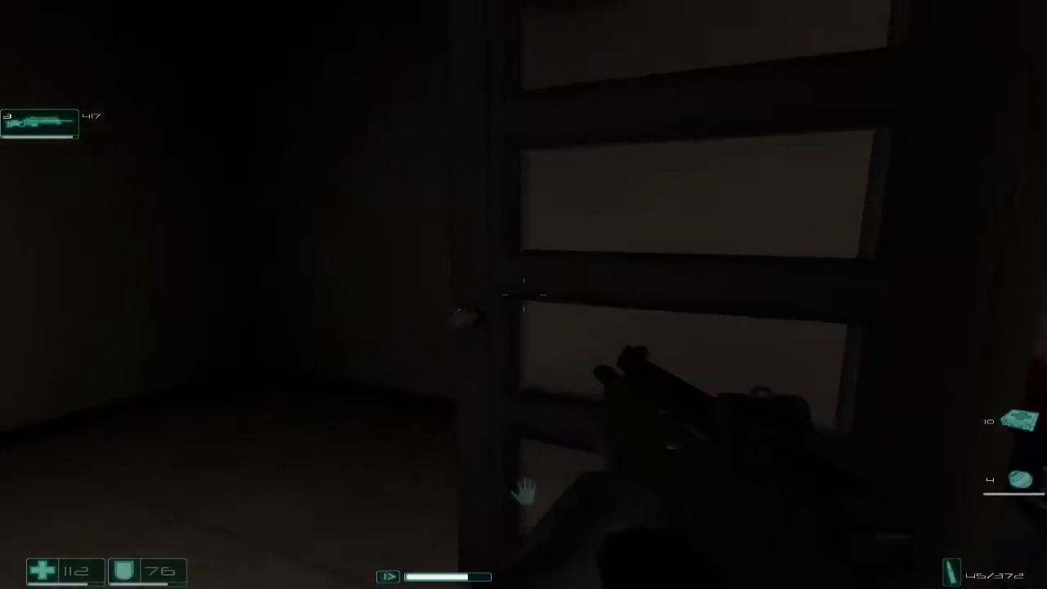
{"action": "key", "text": "w"}
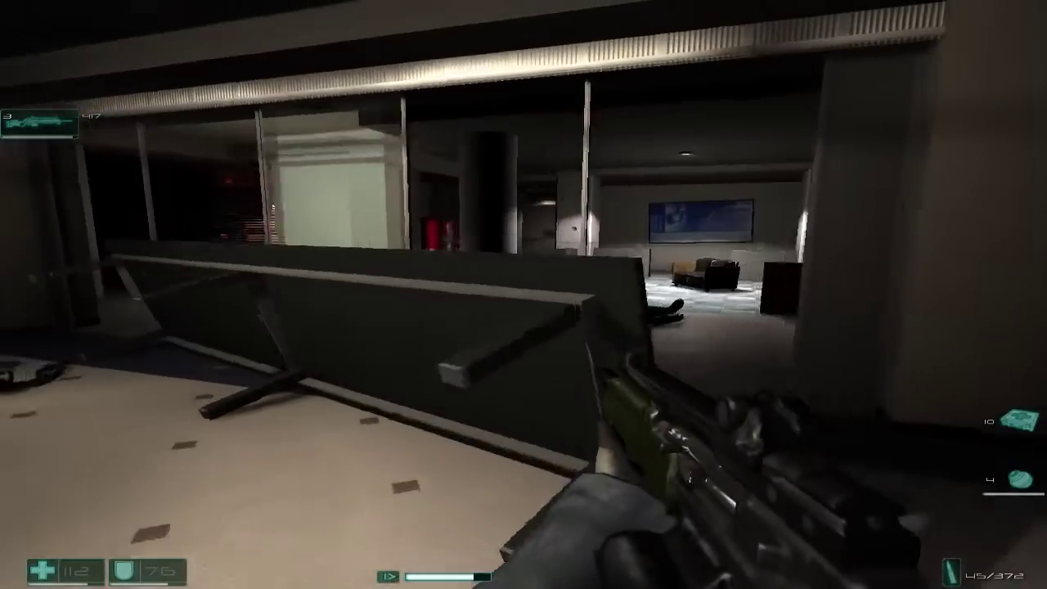
{"action": "key", "text": "w"}
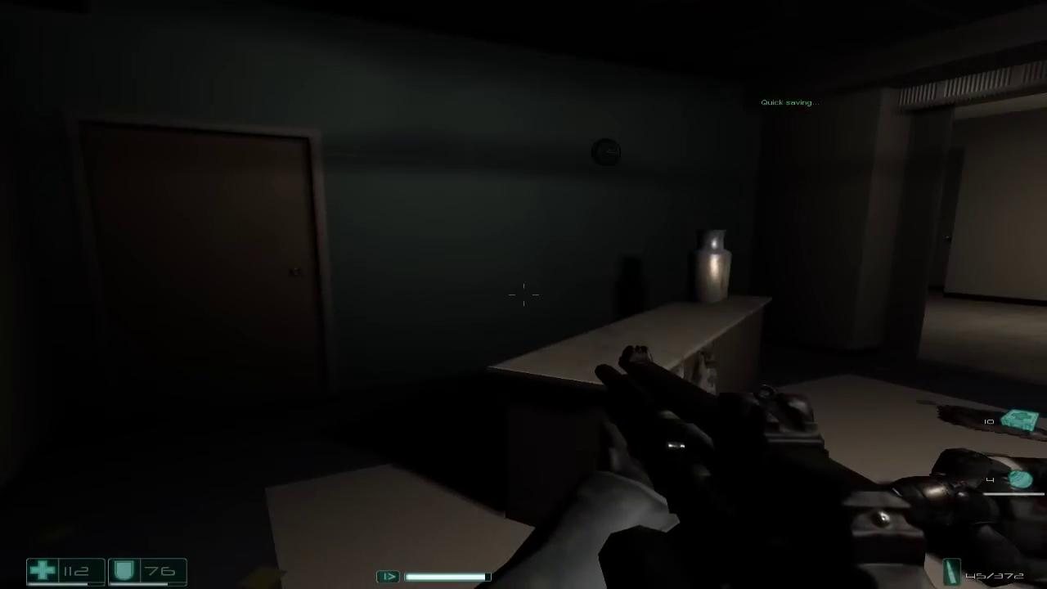
{"action": "key", "text": "2"}
{"action": "key", "text": "w"}
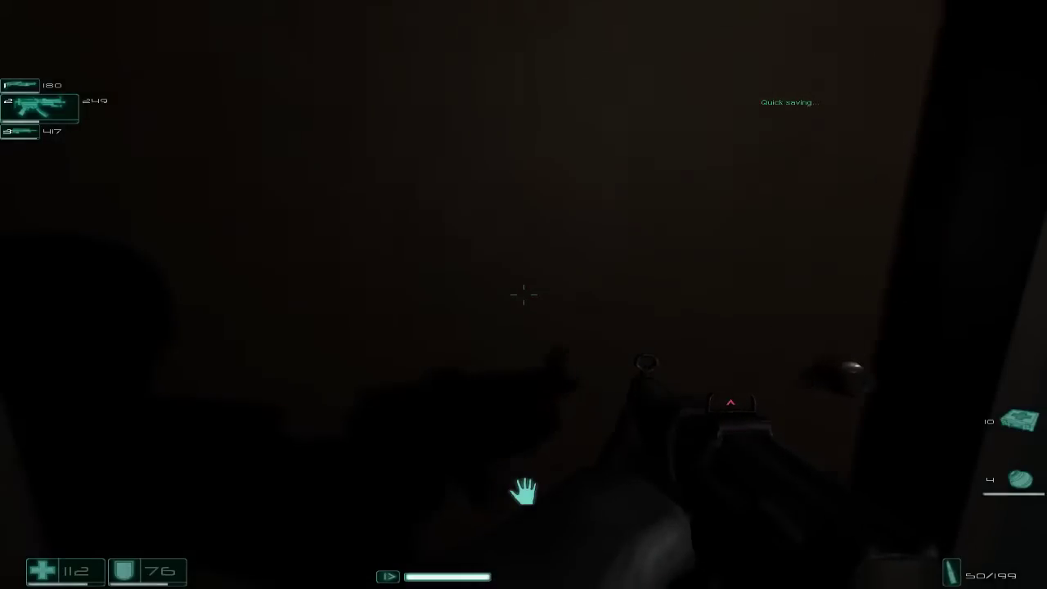
{"action": "key", "text": "w"}
{"action": "key", "text": "w"}
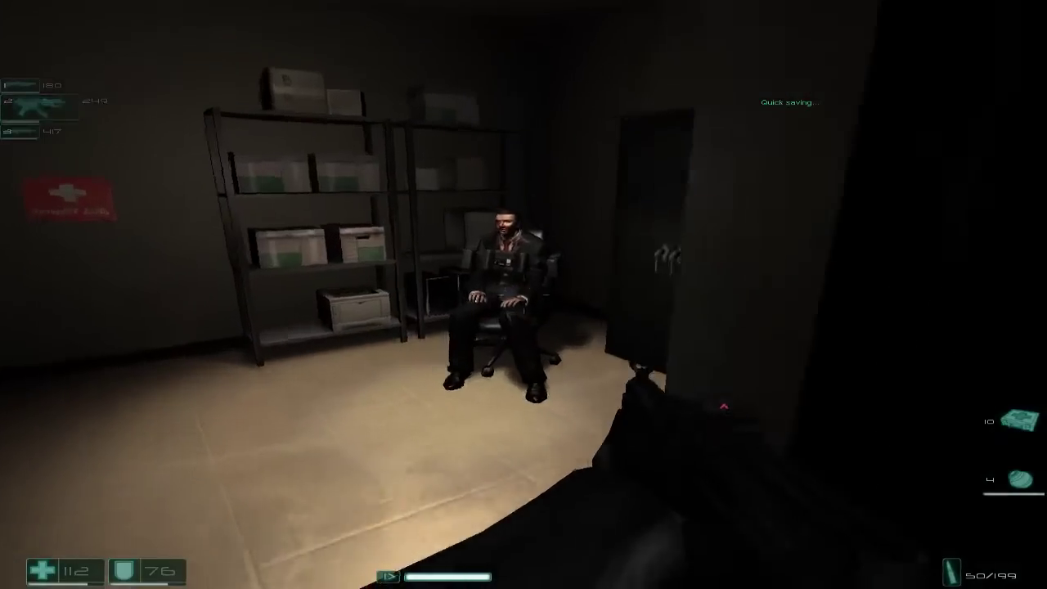
{"action": "key", "text": "a"}
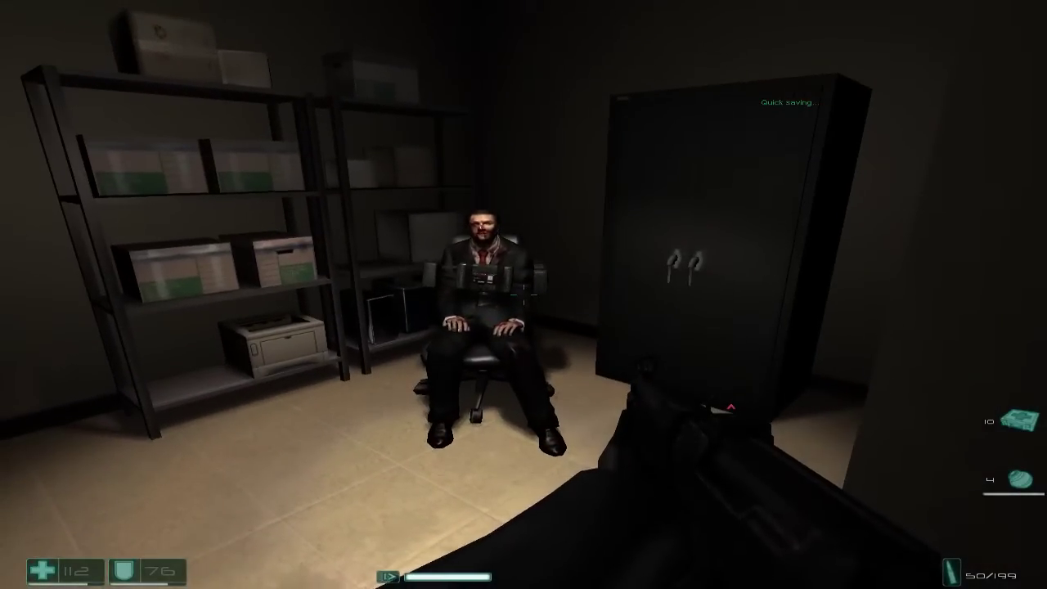
{"action": "key", "text": "w"}
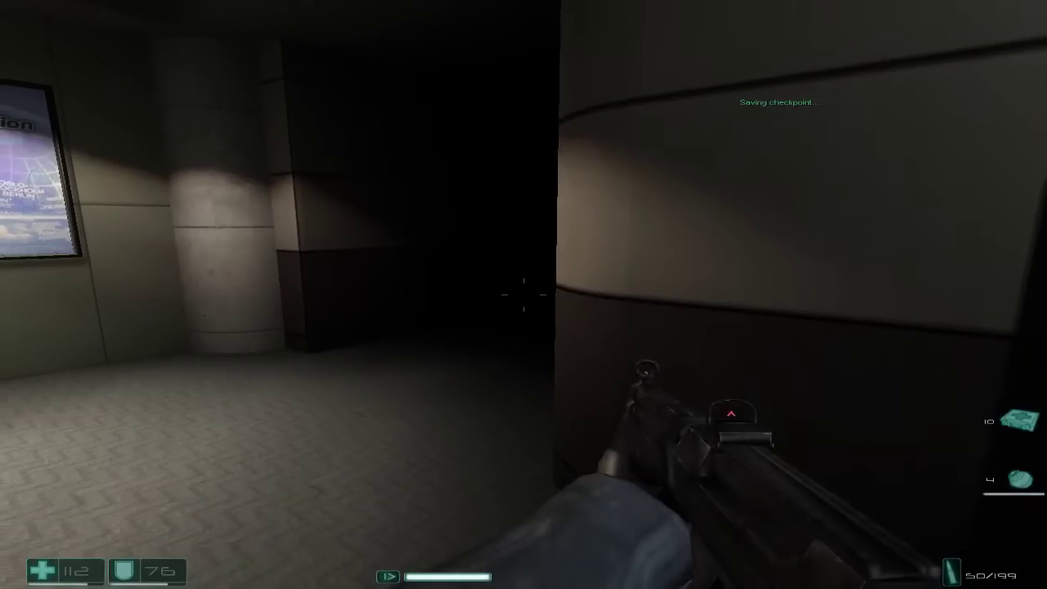
{"action": "key", "text": "w"}
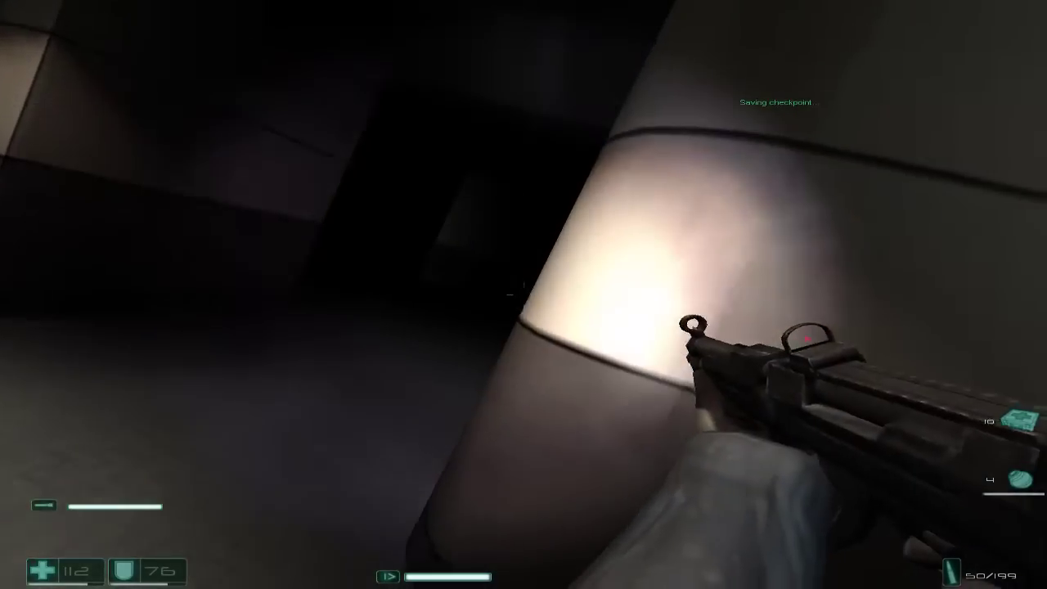
{"action": "key", "text": "w"}
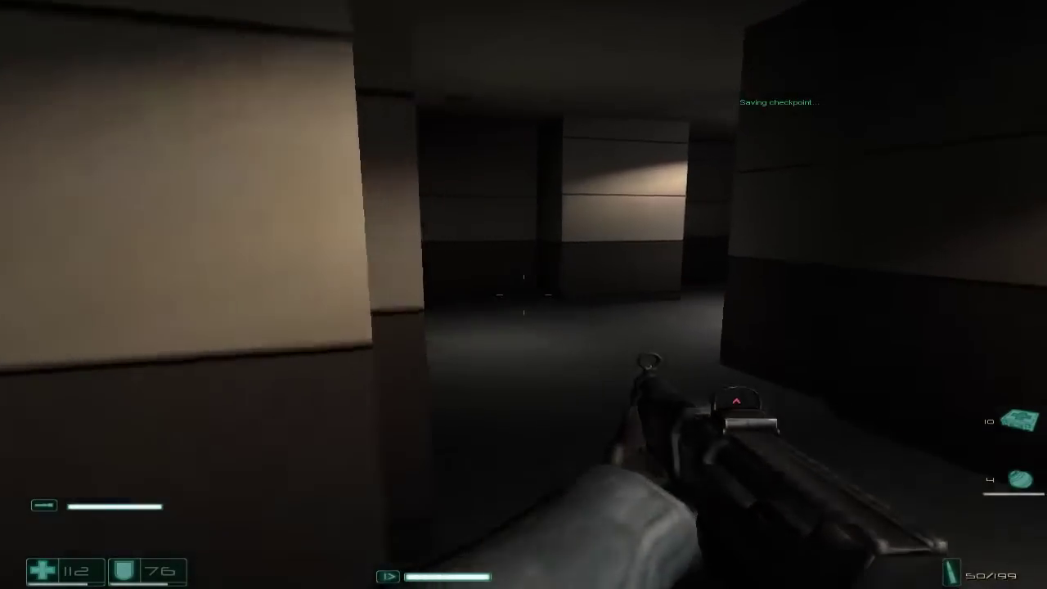
{"action": "key", "text": "w"}
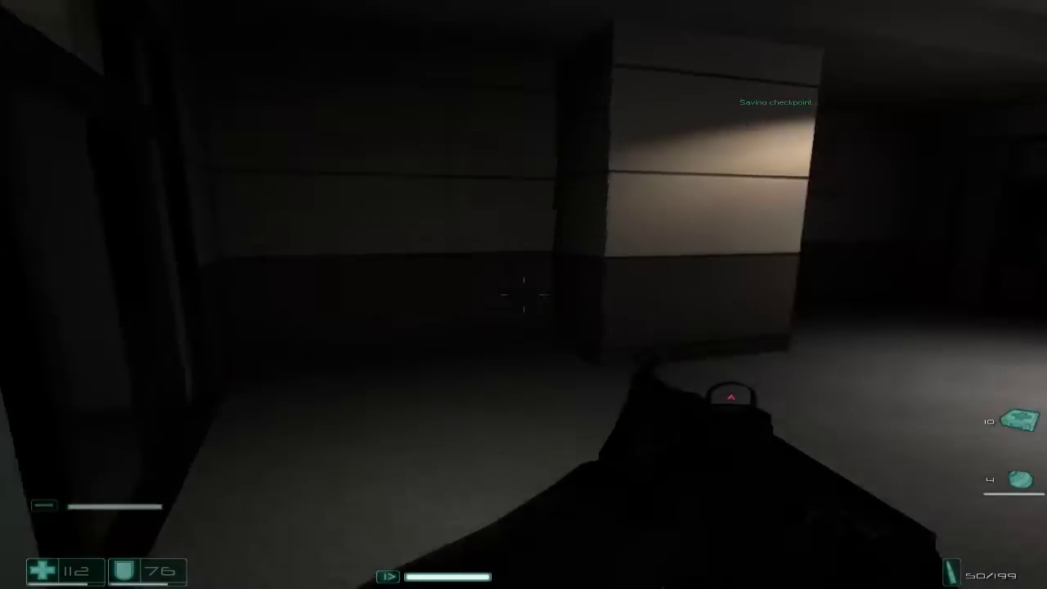
{"action": "key", "text": "w"}
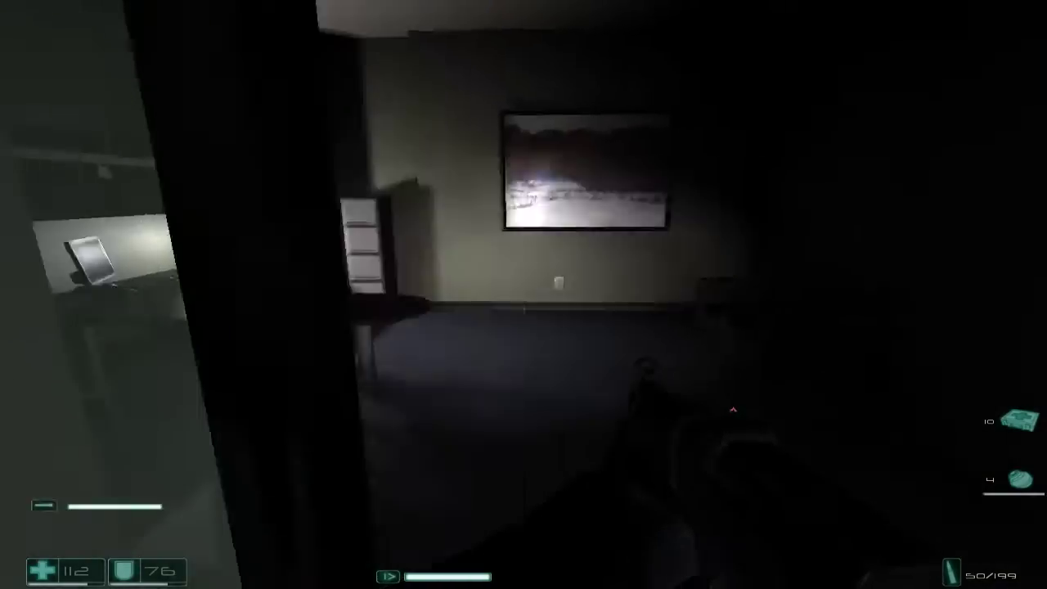
{"action": "key", "text": "w"}
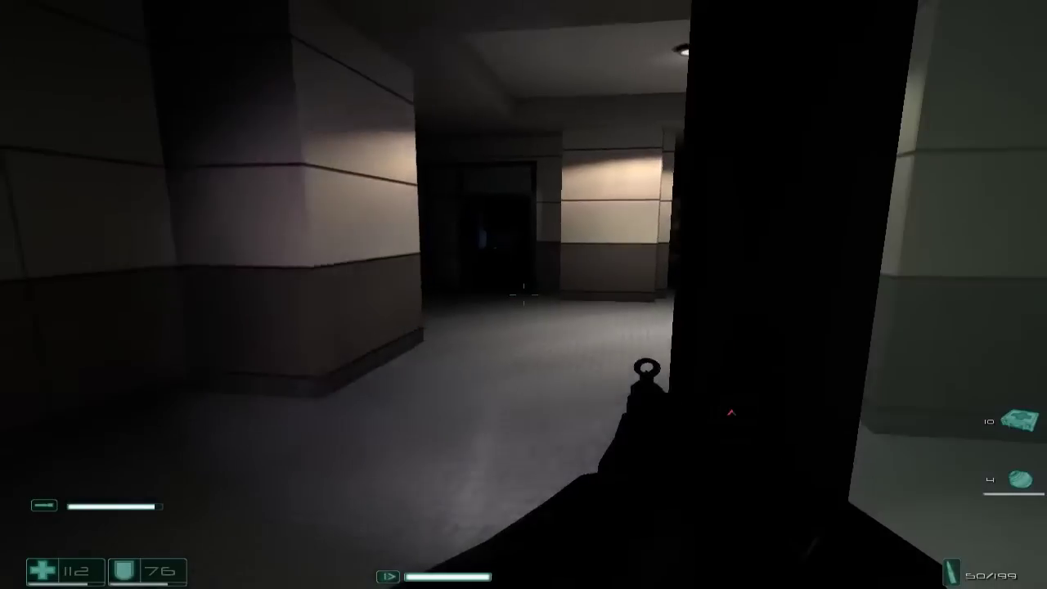
{"action": "key", "text": "w"}
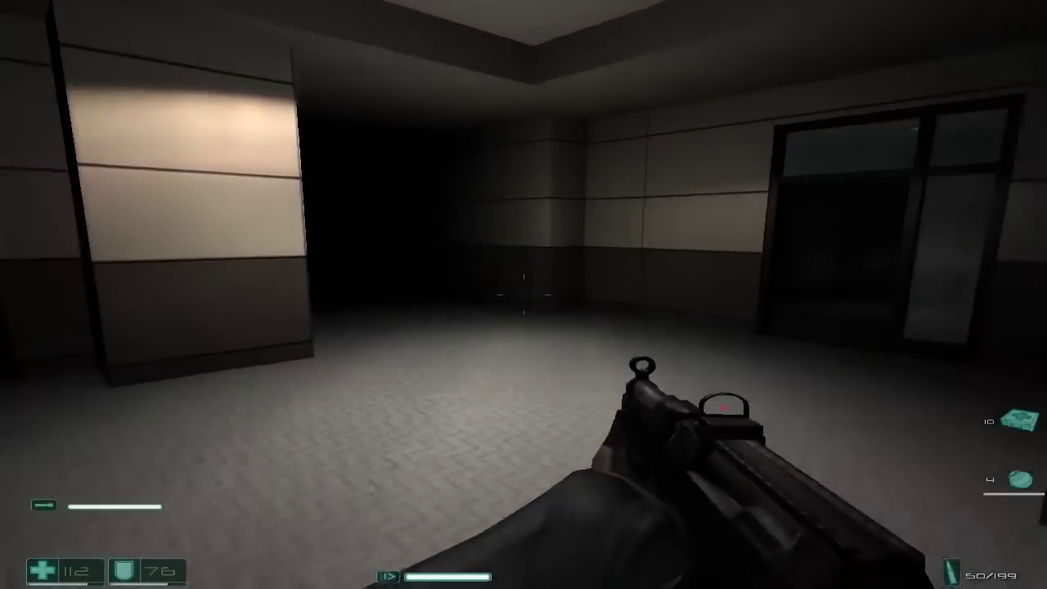
{"action": "key", "text": "w"}
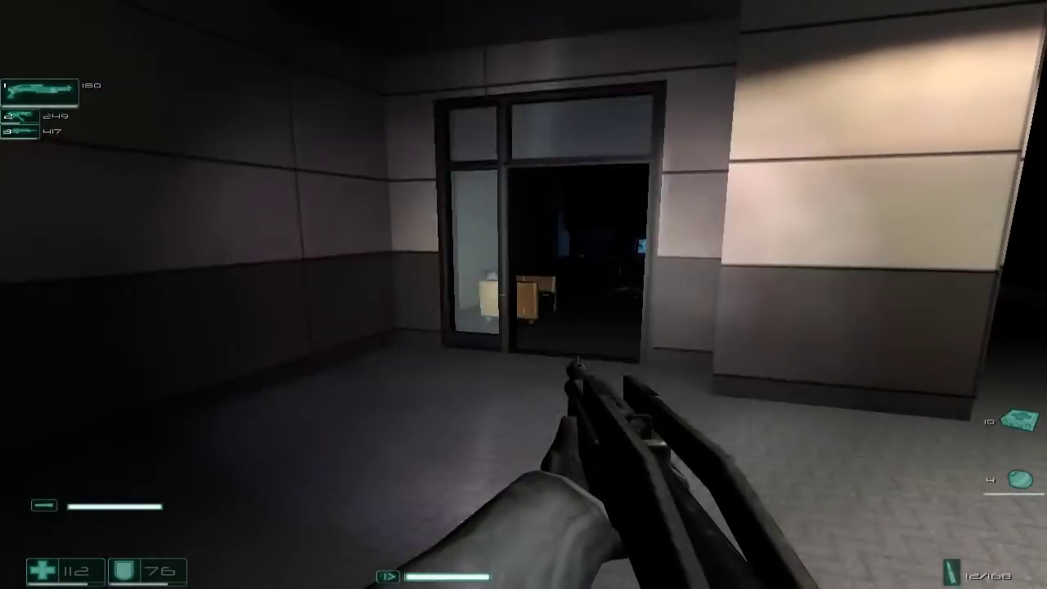
{"action": "key", "text": "w"}
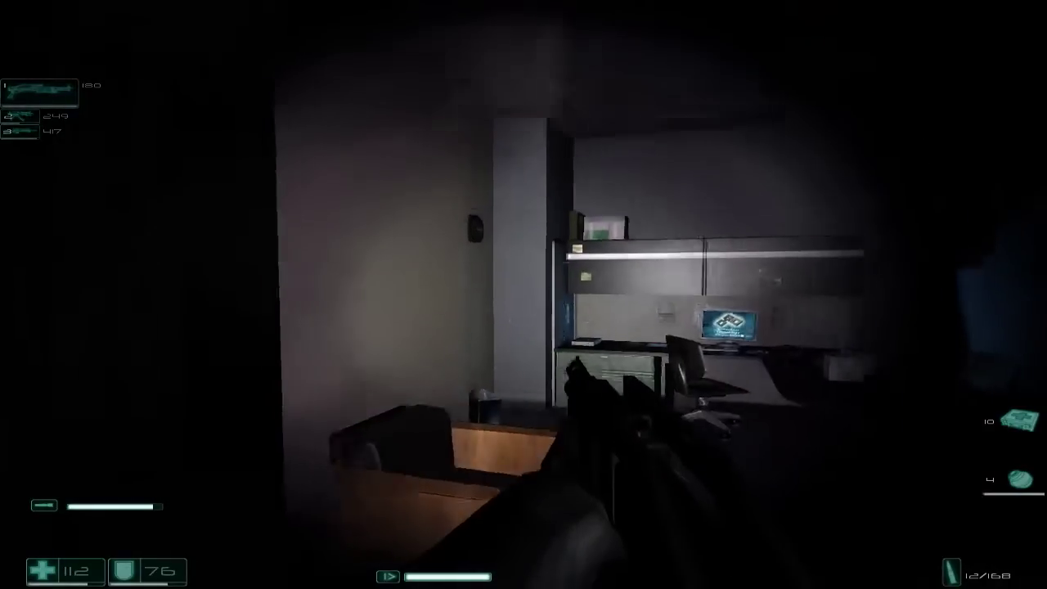
{"action": "key", "text": "w"}
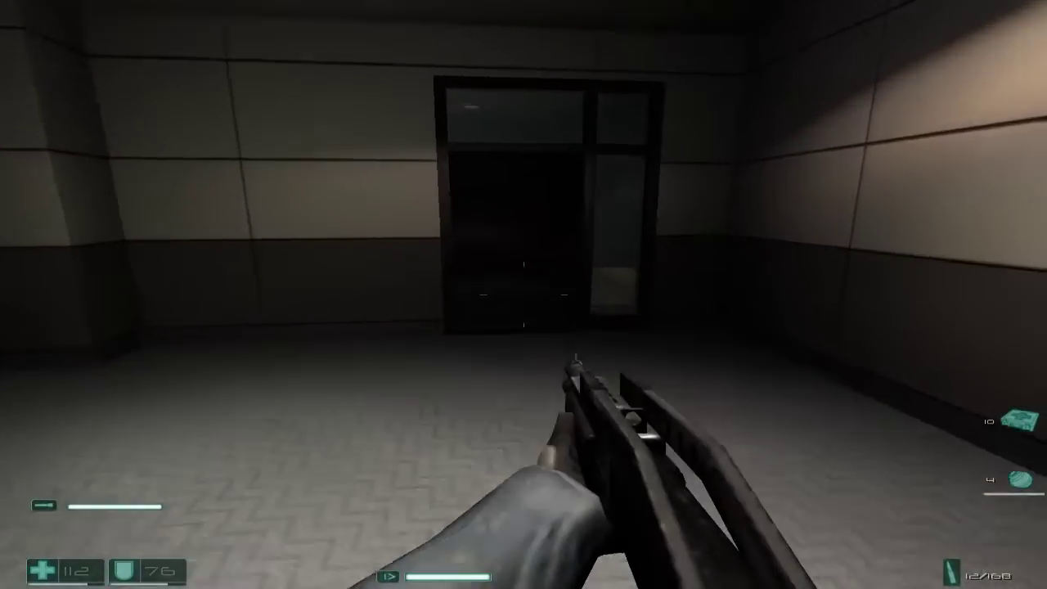
{"action": "key", "text": "w"}
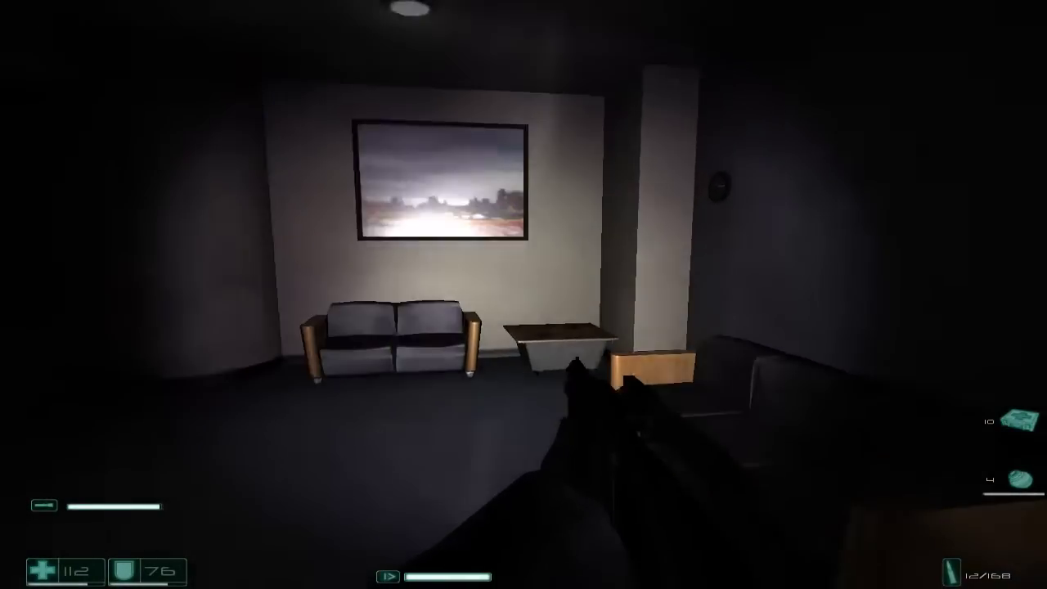
{"action": "key", "text": "w"}
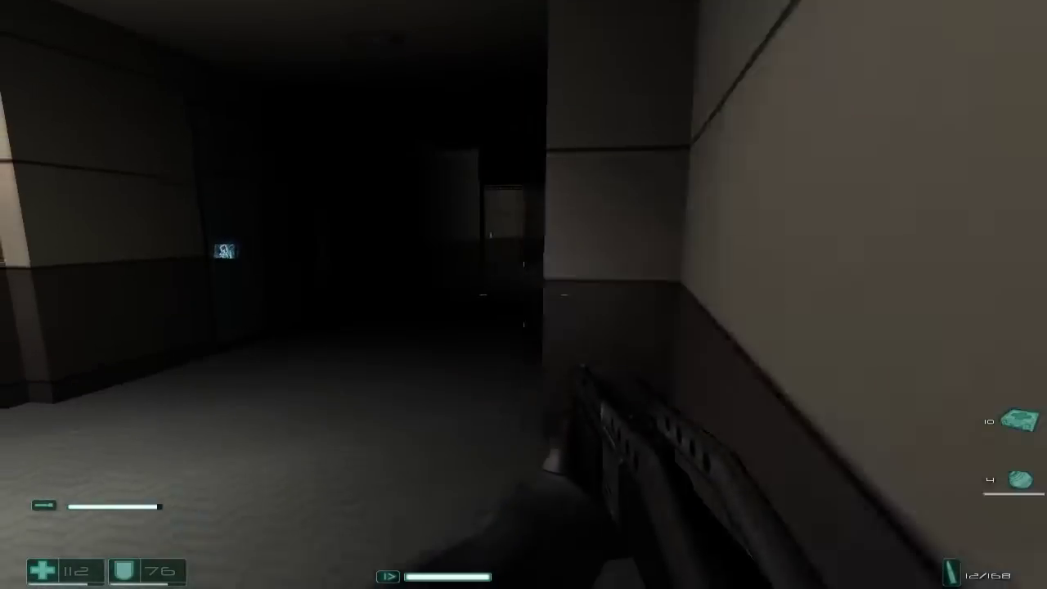
{"action": "key", "text": "w"}
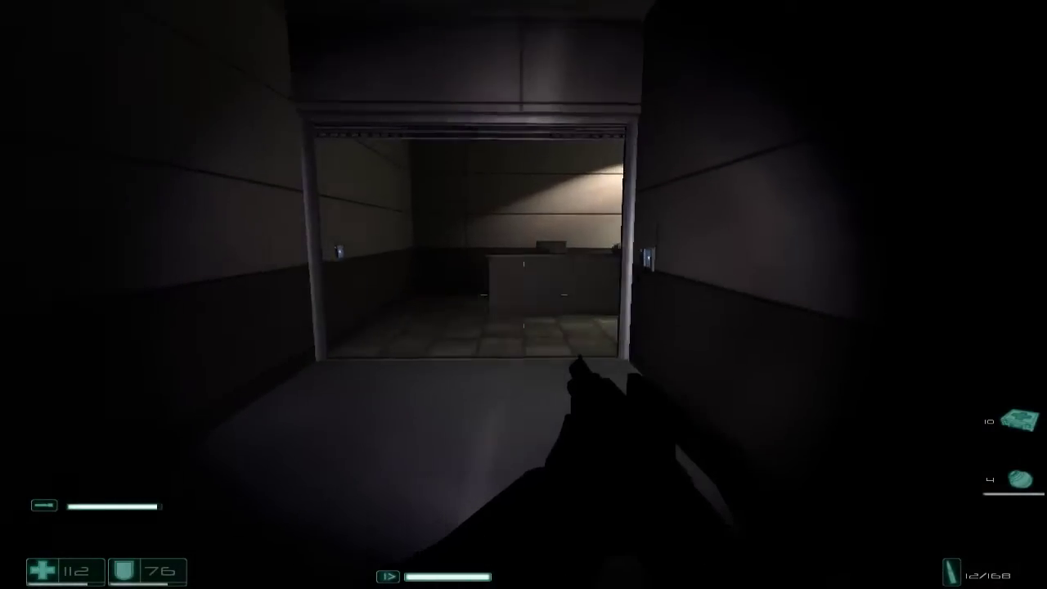
{"action": "key", "text": "w"}
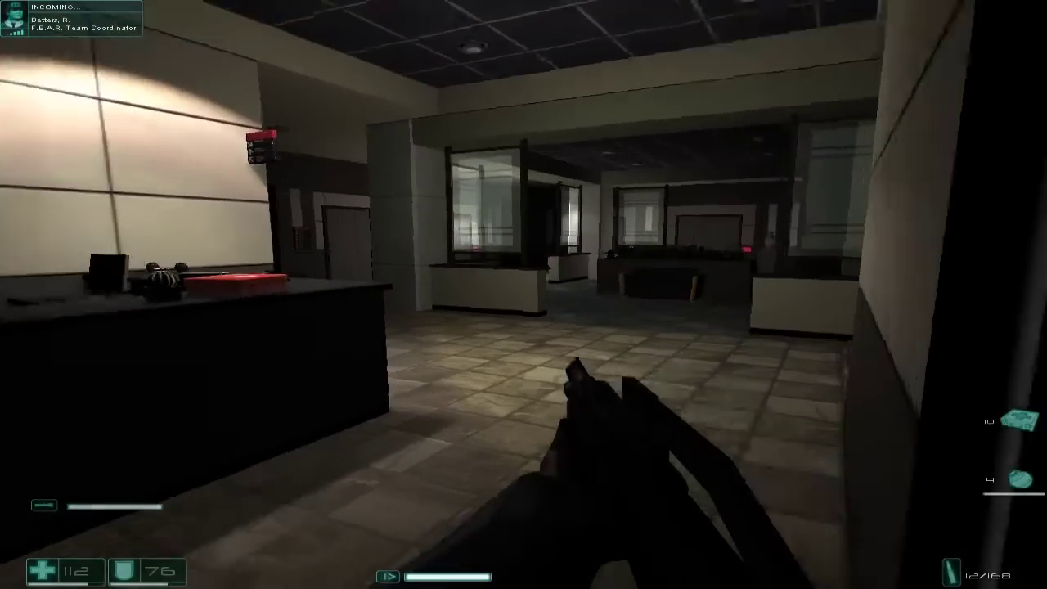
{"action": "key", "text": "w"}
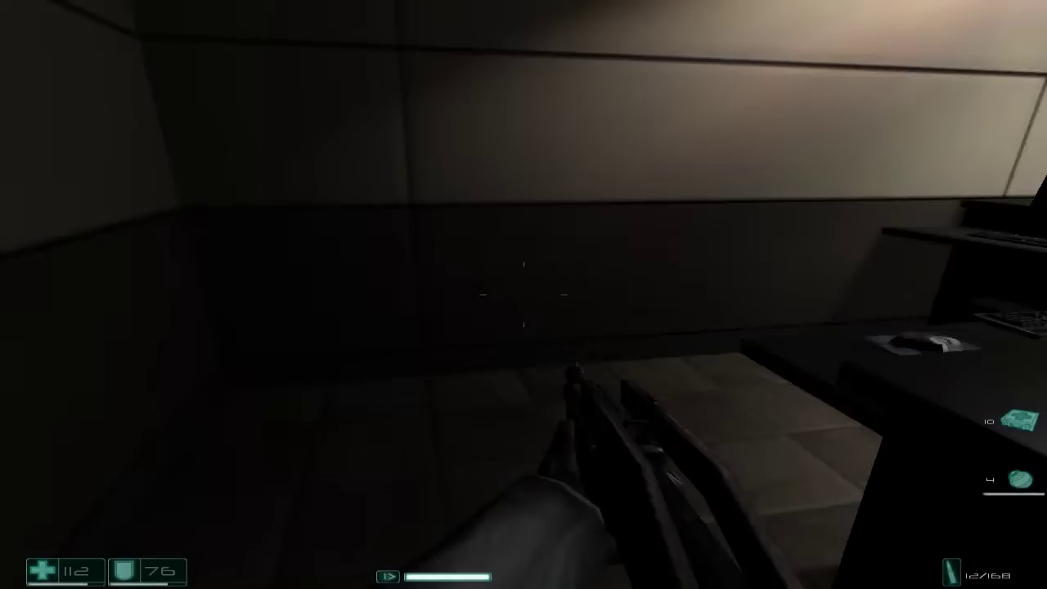
{"action": "key", "text": "w"}
{"action": "key", "text": "w"}
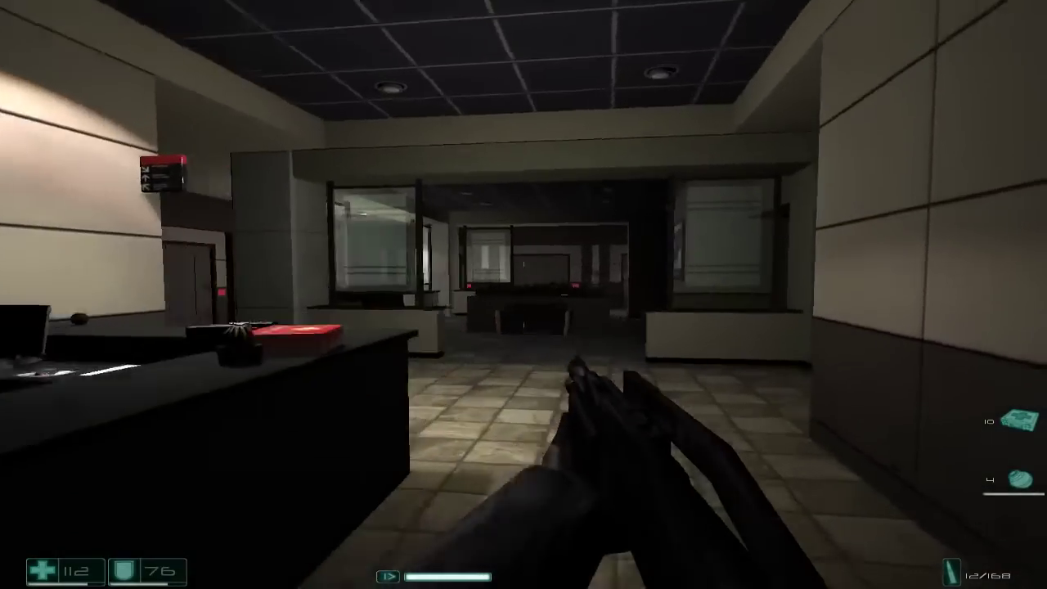
{"action": "key", "text": "2"}
{"action": "key", "text": "w"}
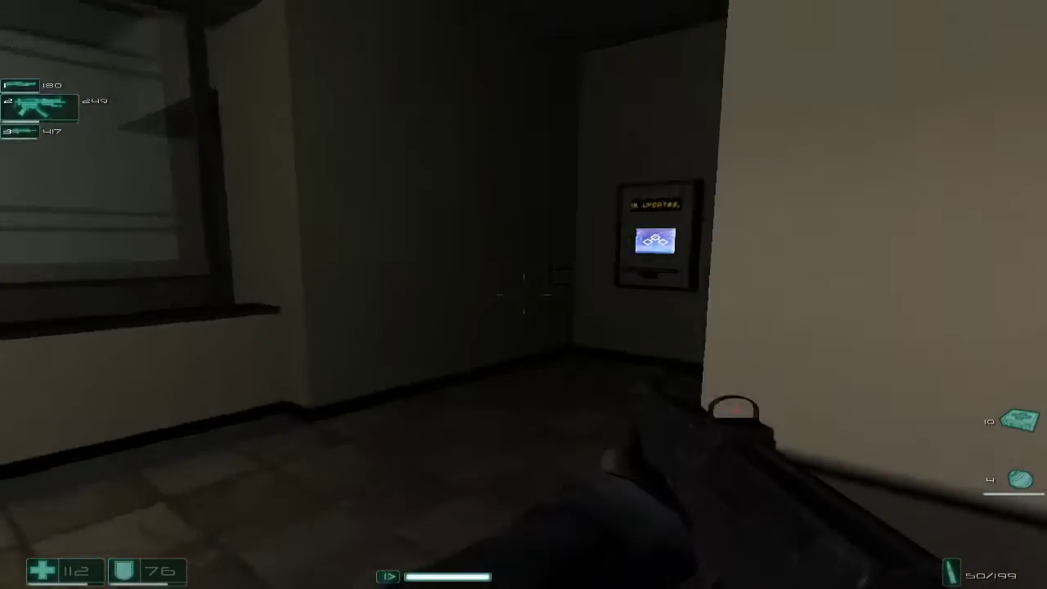
{"action": "key", "text": "w"}
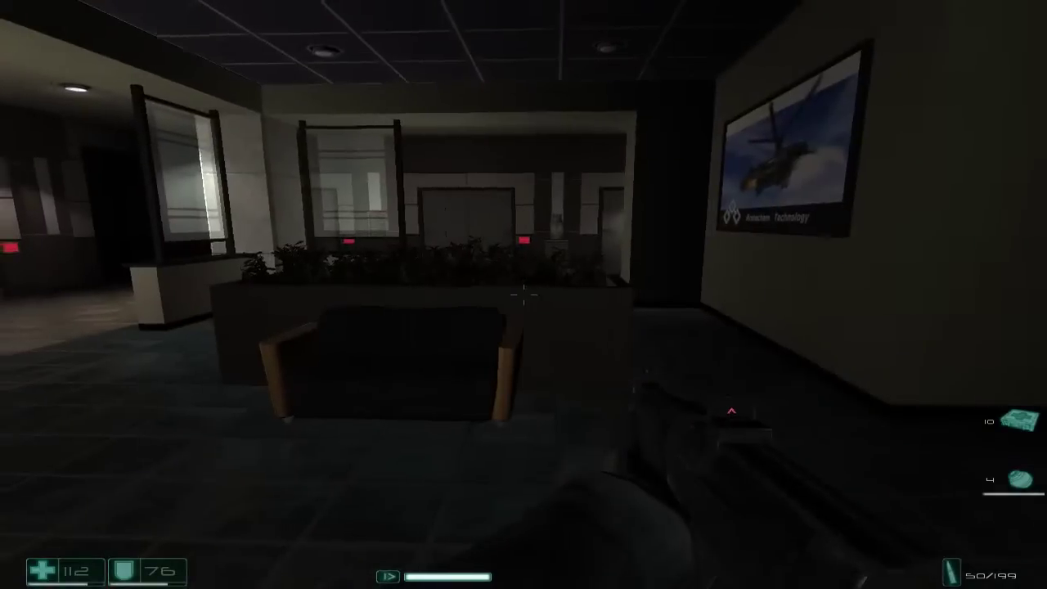
{"action": "key", "text": "w"}
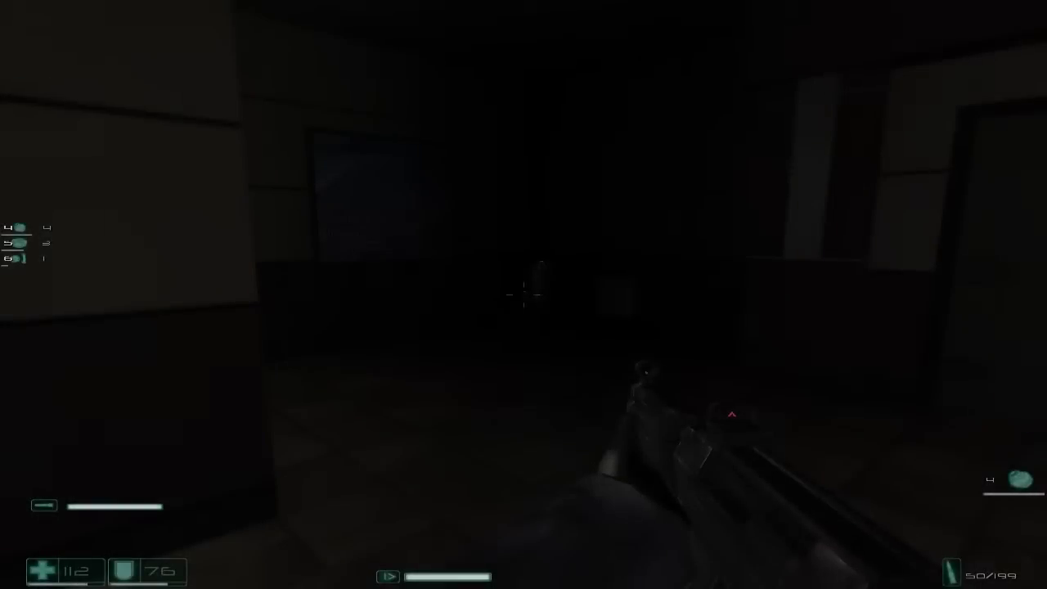
{"action": "key", "text": "w"}
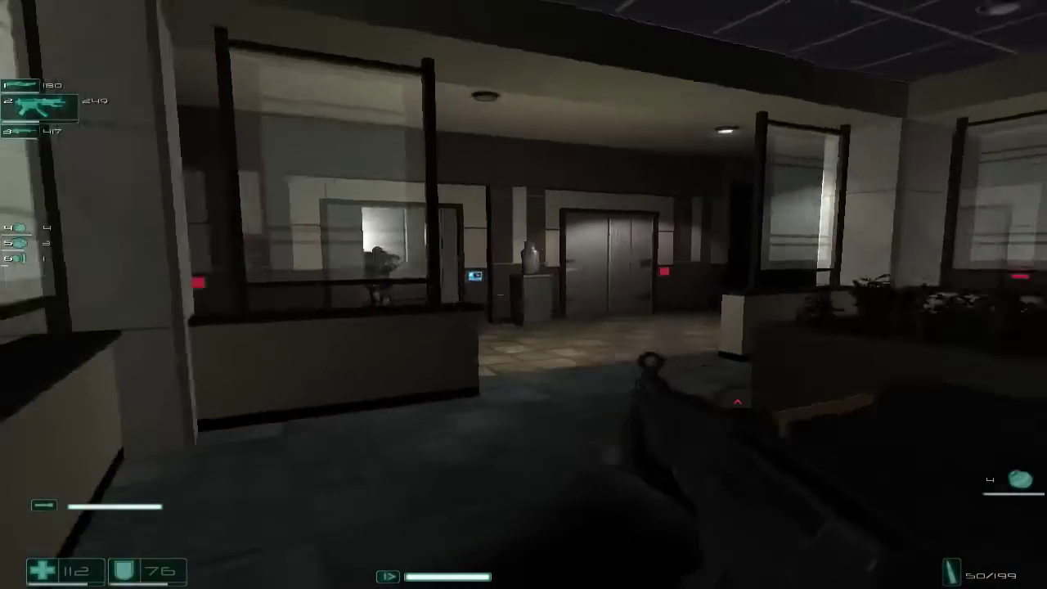
{"action": "left_click", "coordinate": [523, 295]}
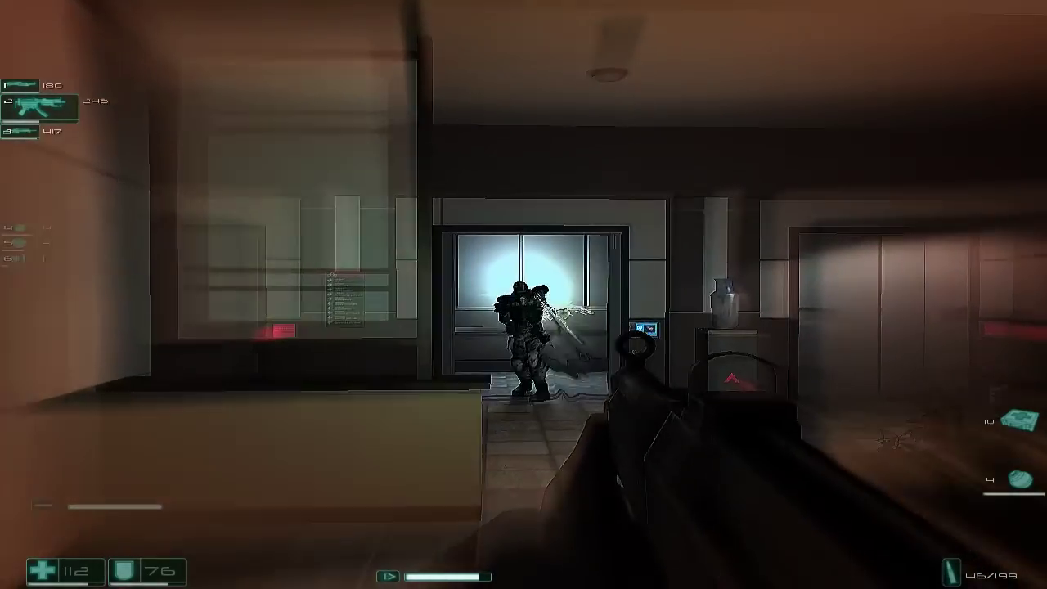
{"action": "left_click", "coordinate": [524, 295]}
{"action": "key", "text": "s"}
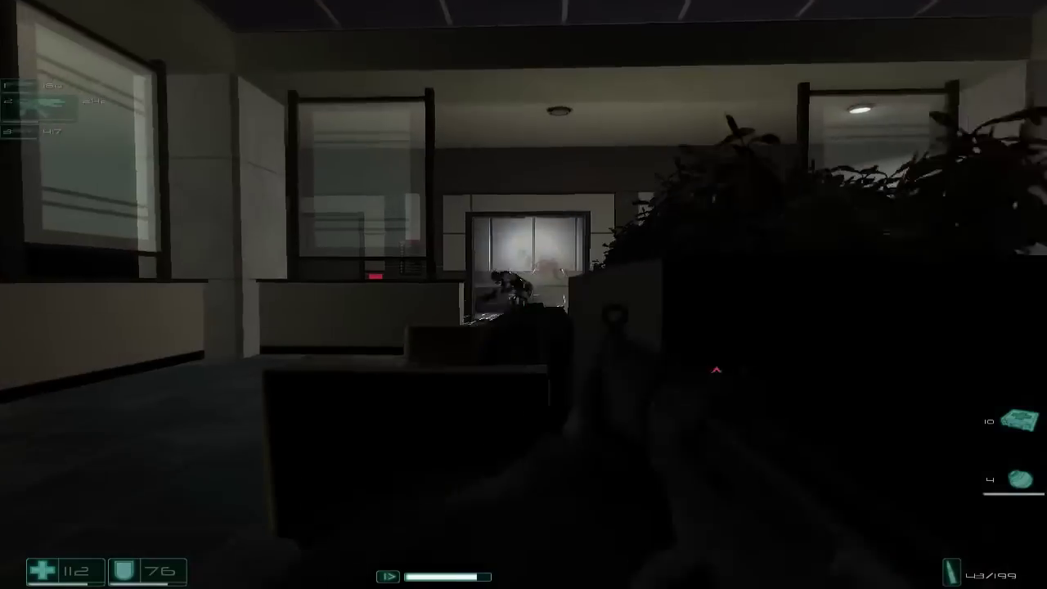
{"action": "right_click", "coordinate": [524, 294]}
{"action": "left_click", "coordinate": [524, 295]}
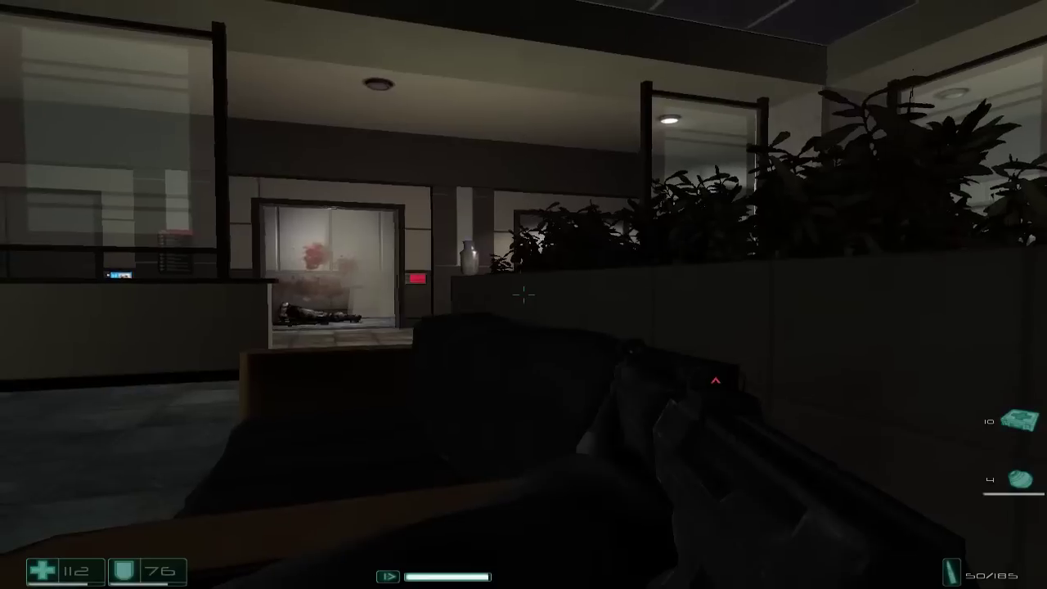
{"action": "key", "text": "a"}
{"action": "key", "text": "w"}
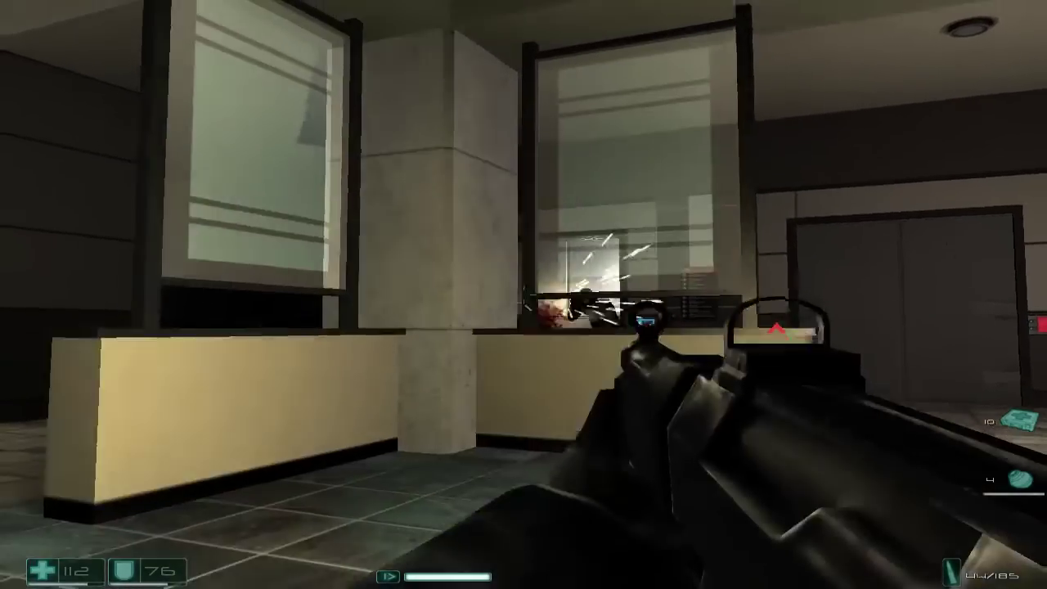
{"action": "left_click_drag", "start_coordinate": [523, 295], "coordinate": [524, 295]}
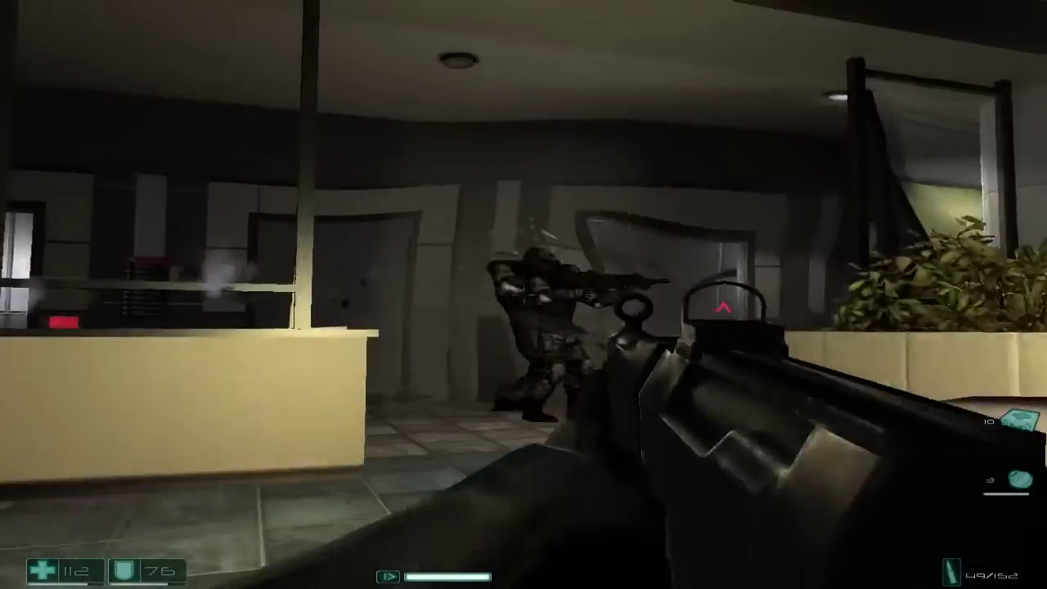
{"action": "left_click_drag", "start_coordinate": [523, 294], "coordinate": [524, 294]}
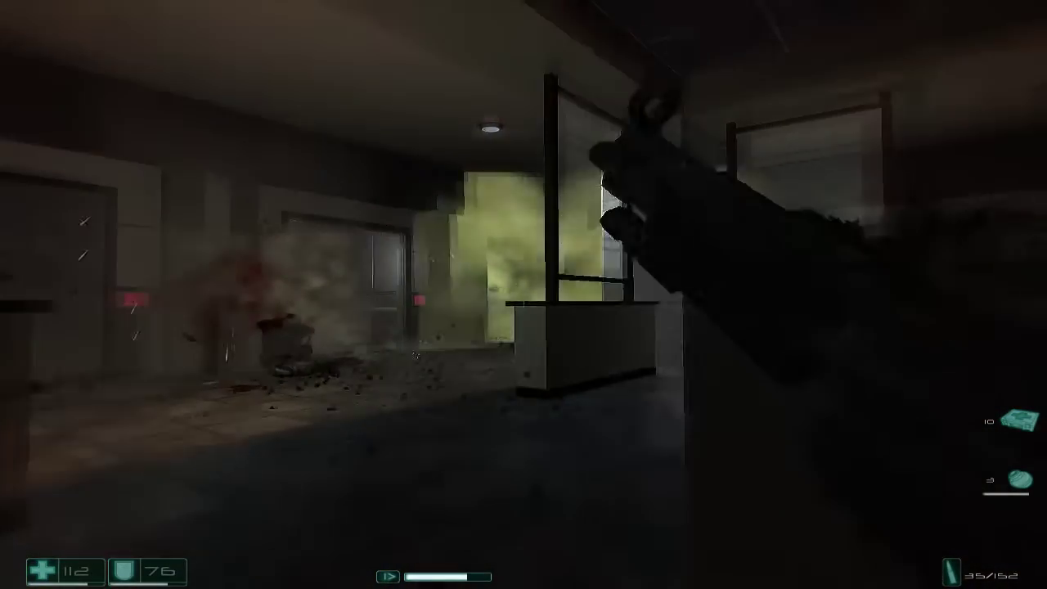
{"action": "key", "text": "w"}
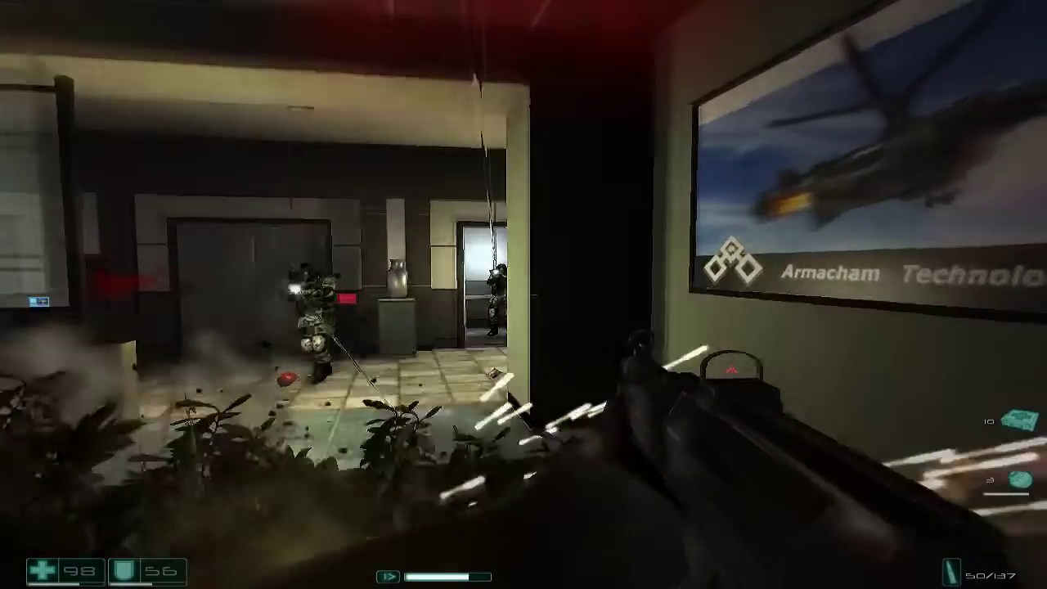
{"action": "left_click_drag", "start_coordinate": [524, 295], "coordinate": [523, 295]}
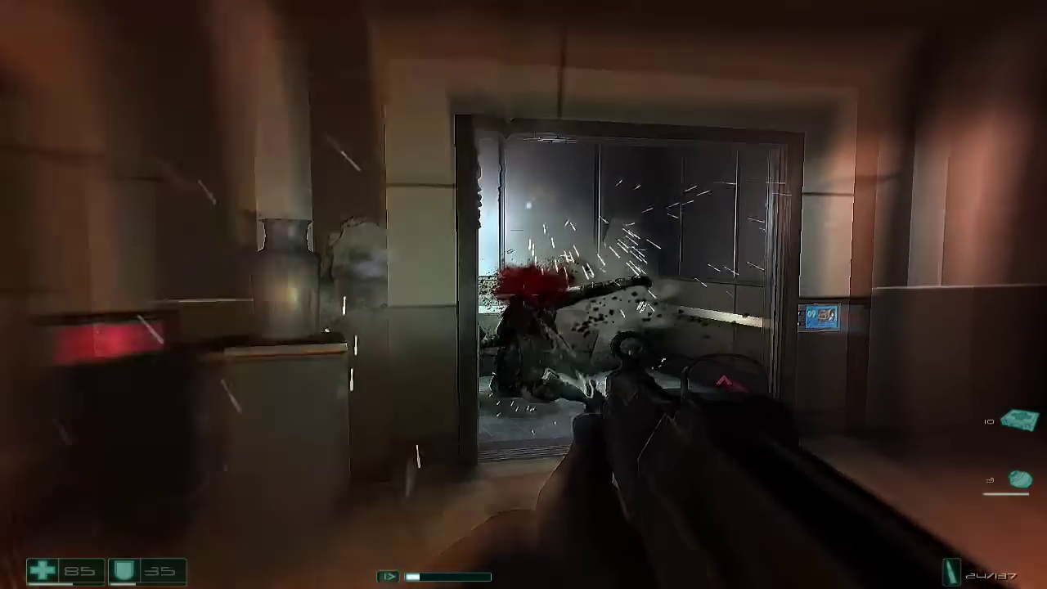
{"action": "left_click", "coordinate": [523, 295]}
{"action": "key", "text": "w"}
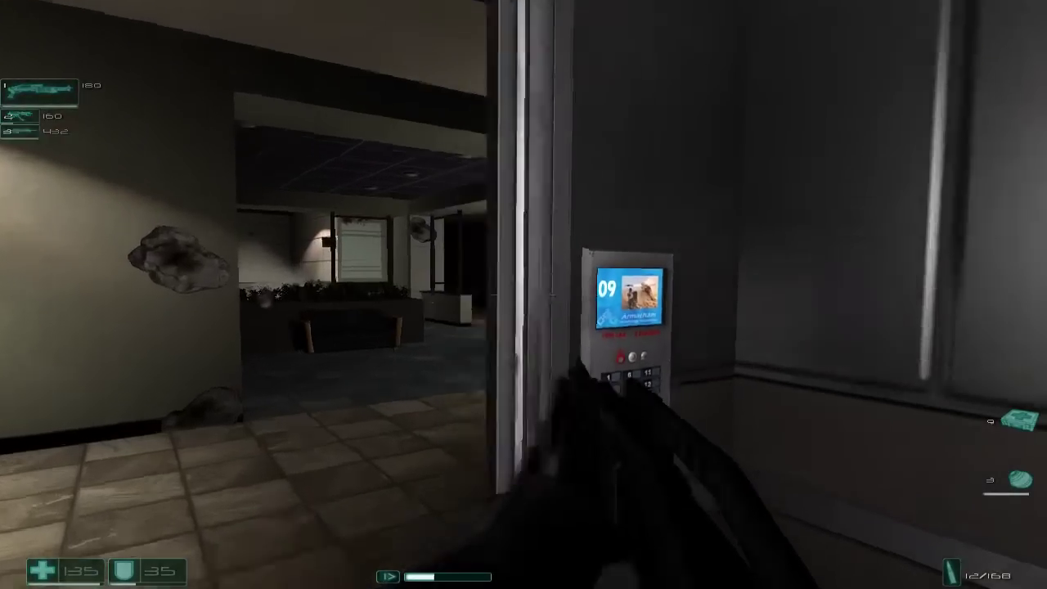
{"action": "left_click_drag", "start_coordinate": [524, 295], "coordinate": [524, 294]}
{"action": "key", "text": "w"}
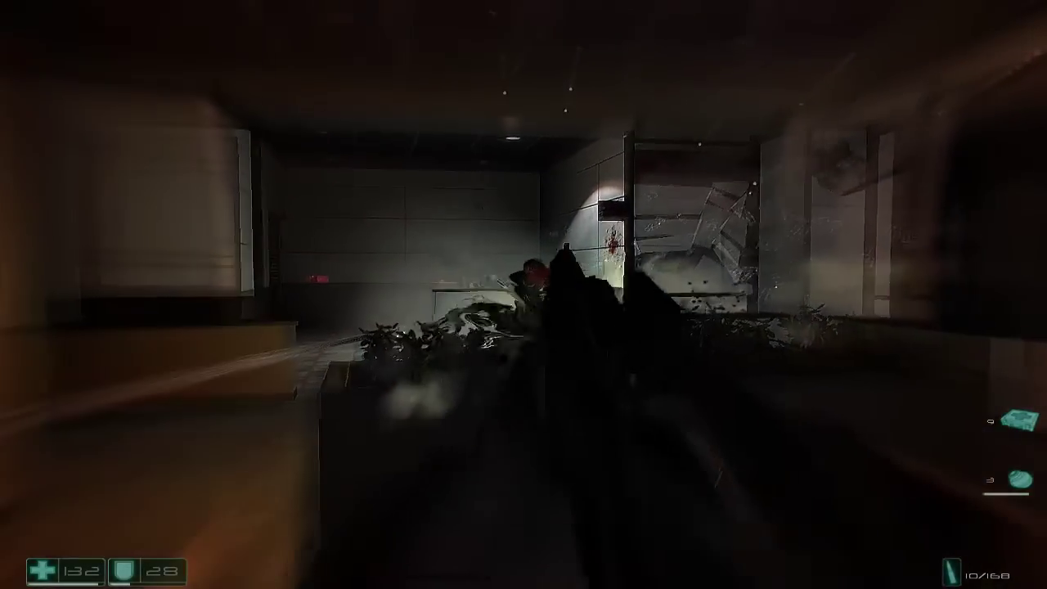
{"action": "key", "text": "w"}
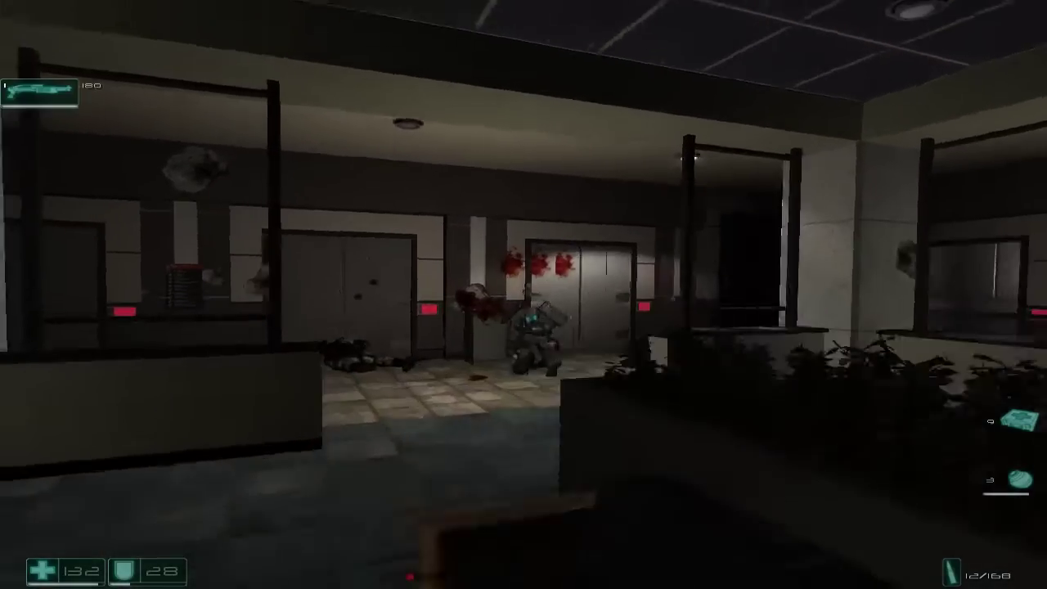
{"action": "left_click", "coordinate": [524, 295]}
{"action": "key", "text": "w"}
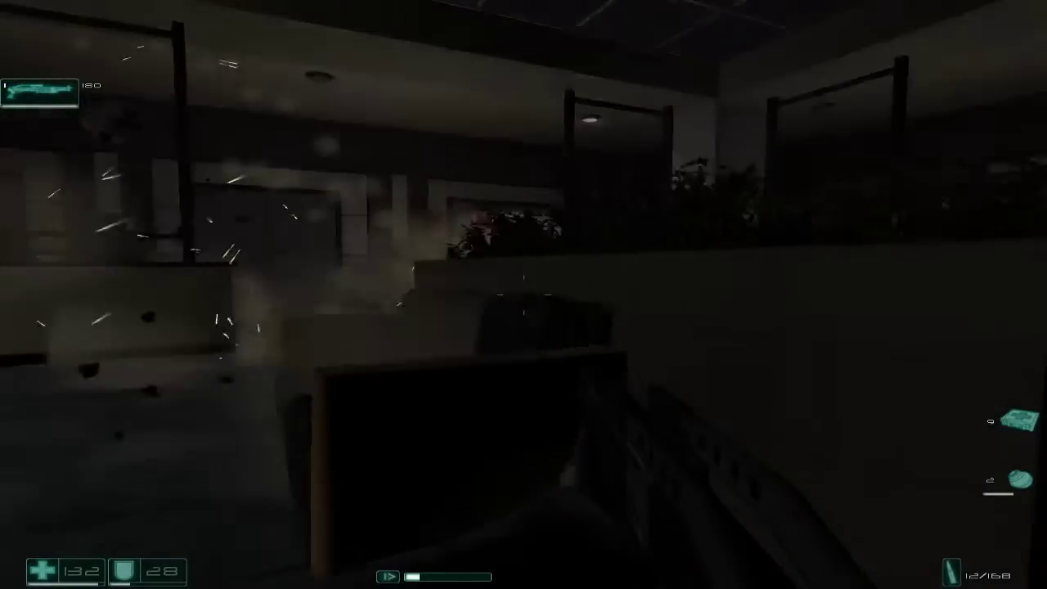
{"action": "key", "text": "w"}
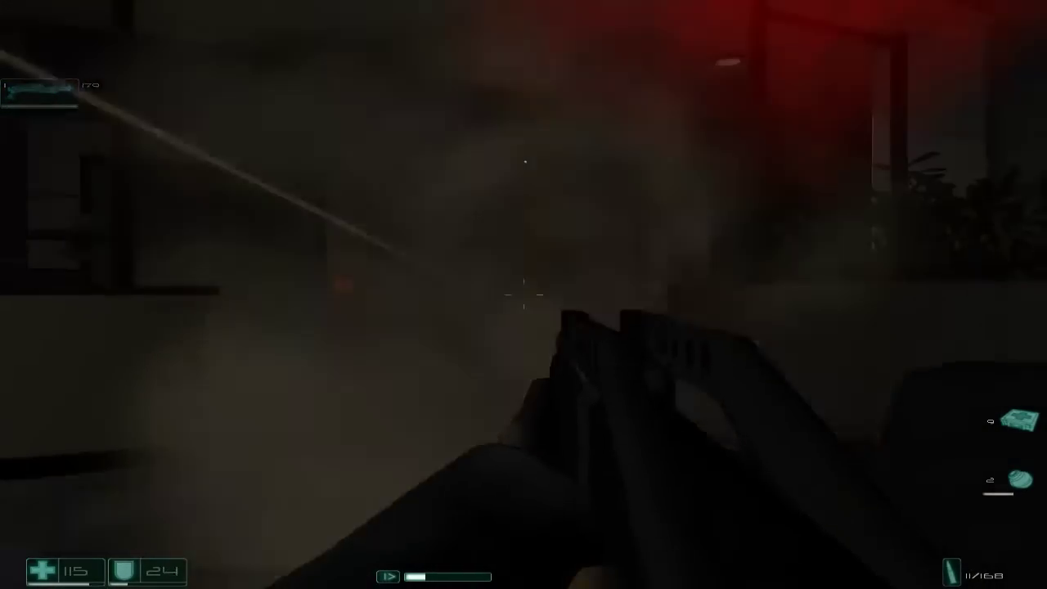
{"action": "left_click", "coordinate": [524, 295]}
{"action": "key", "text": "w"}
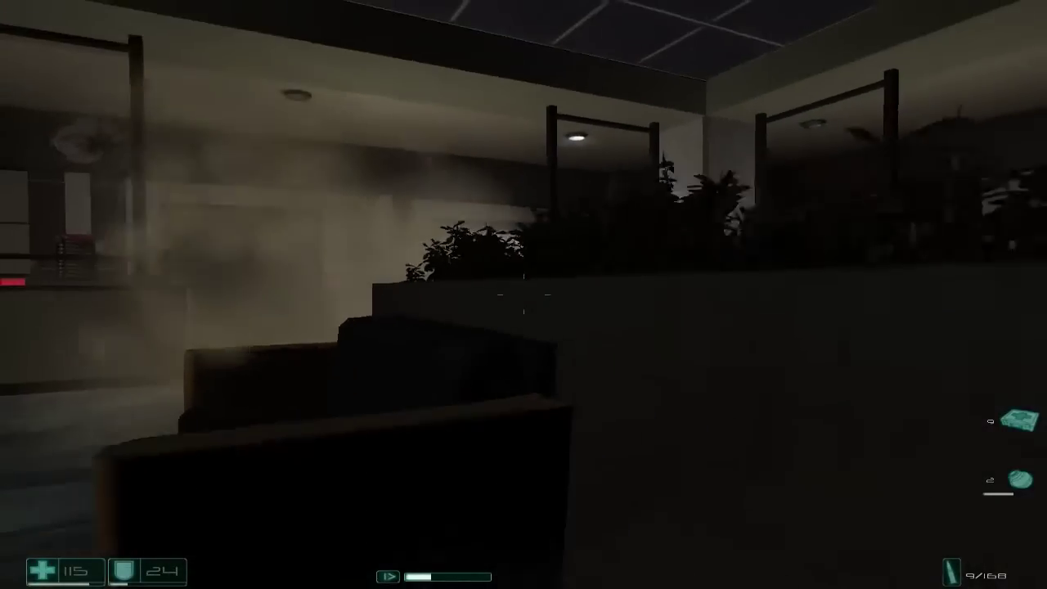
{"action": "key", "text": "w"}
{"action": "key", "text": "r"}
{"action": "key", "text": "w"}
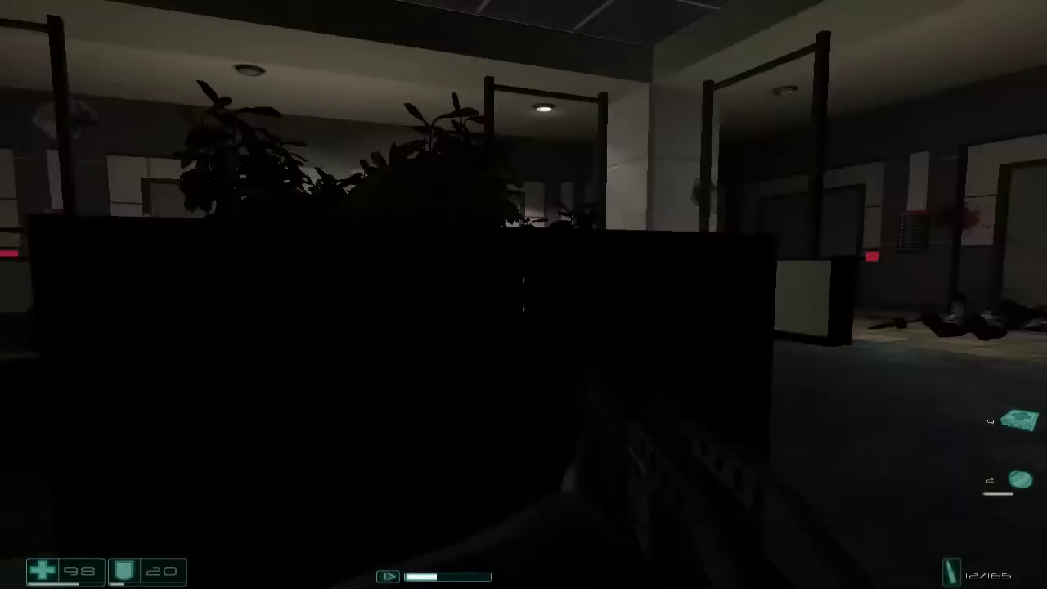
{"action": "key", "text": "w"}
{"action": "left_click", "coordinate": [524, 294]}
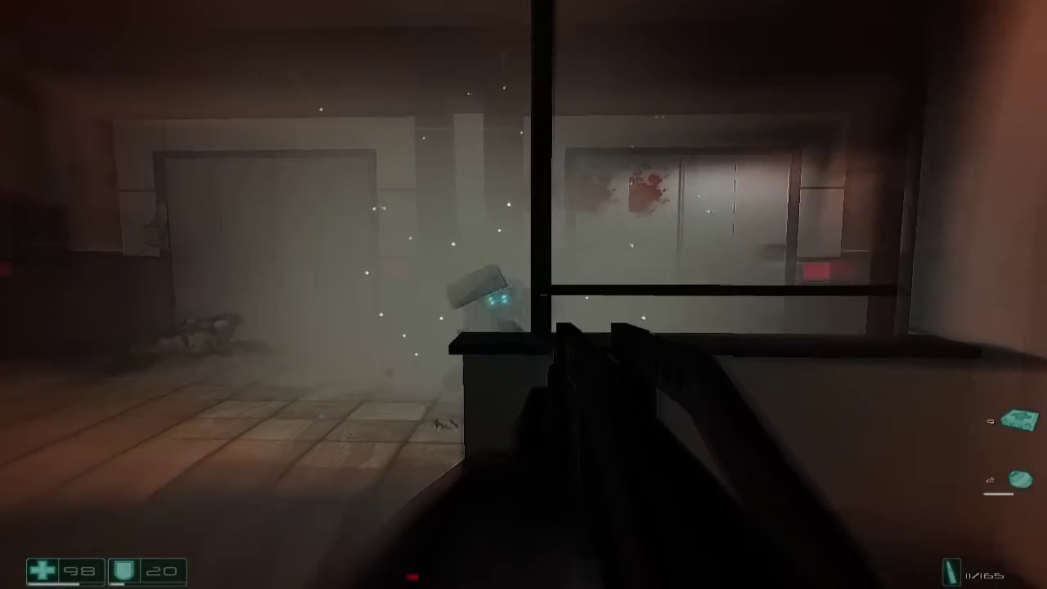
{"action": "left_click", "coordinate": [523, 295]}
{"action": "key", "text": "d"}
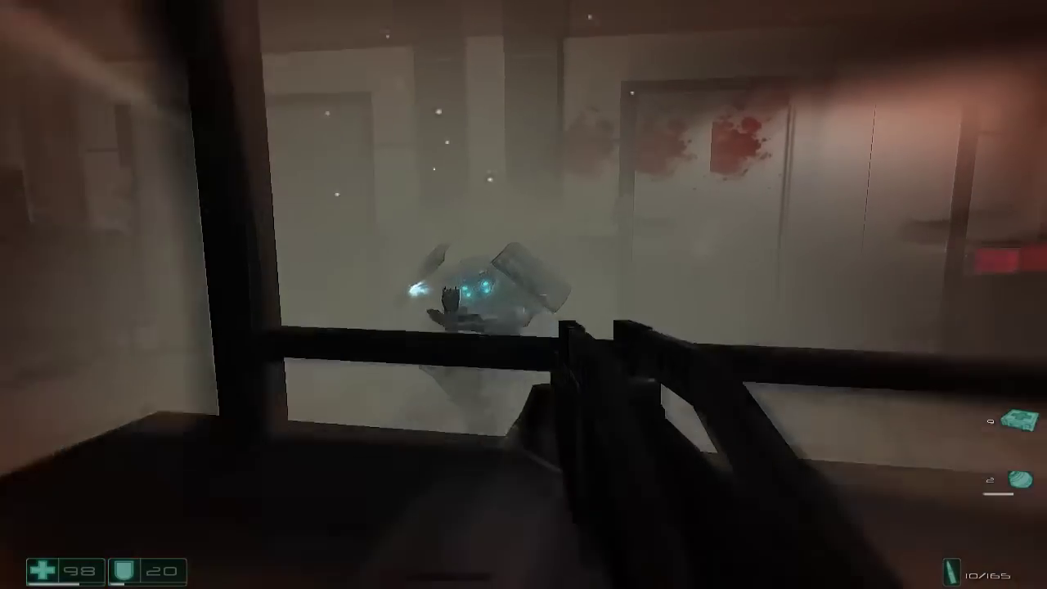
{"action": "left_click", "coordinate": [524, 295]}
{"action": "left_click", "coordinate": [524, 294]}
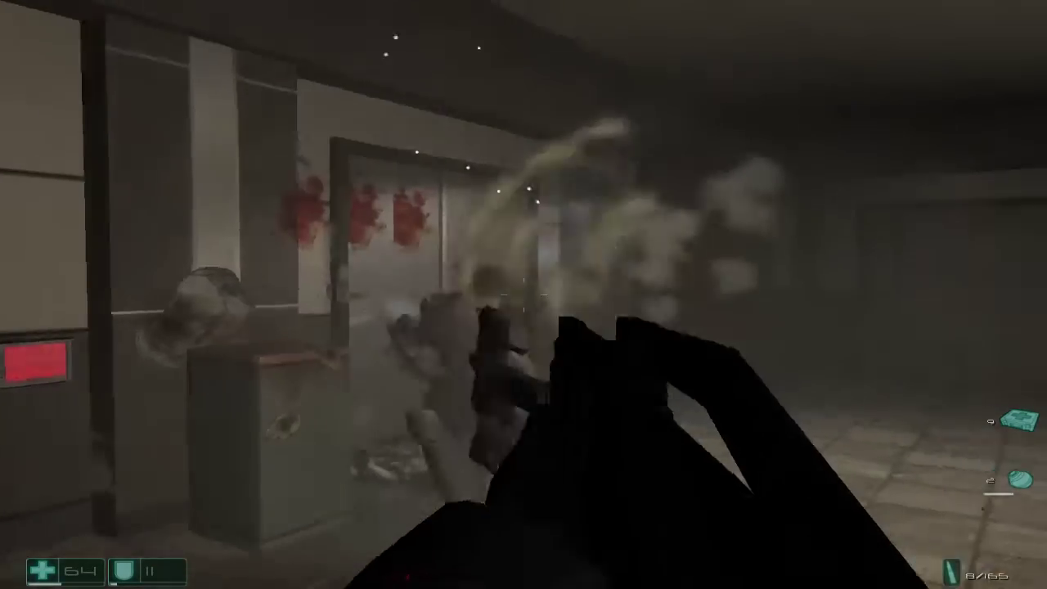
{"action": "key", "text": "w"}
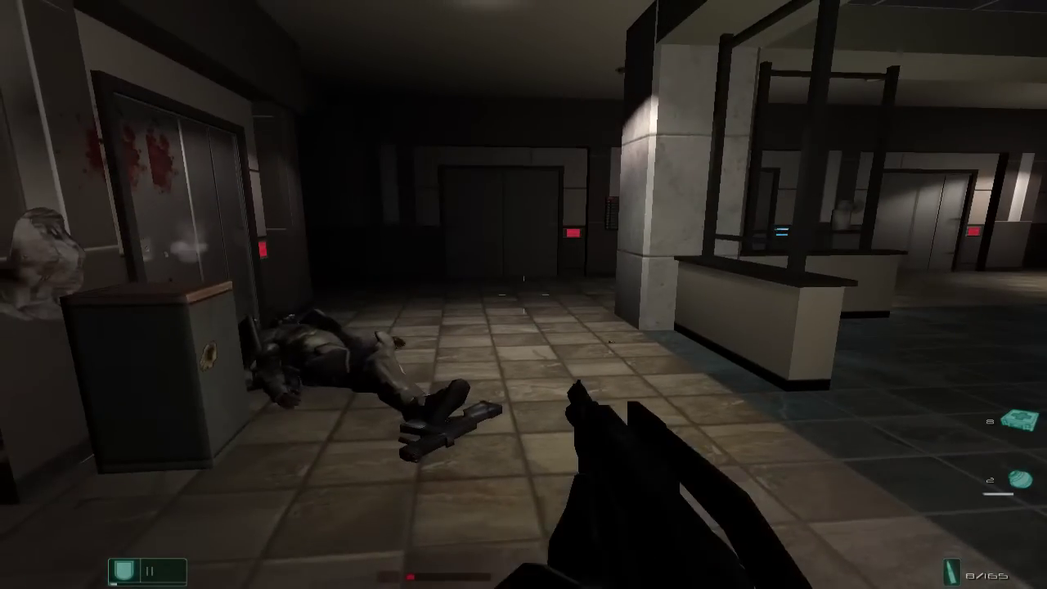
{"action": "key", "text": "r"}
{"action": "key", "text": "w"}
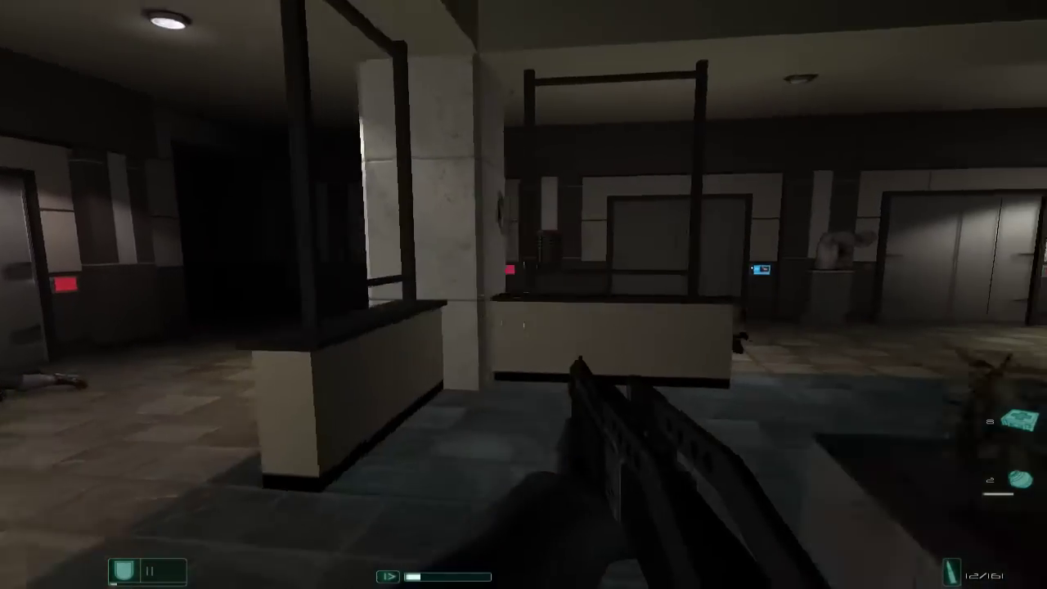
{"action": "key", "text": "w"}
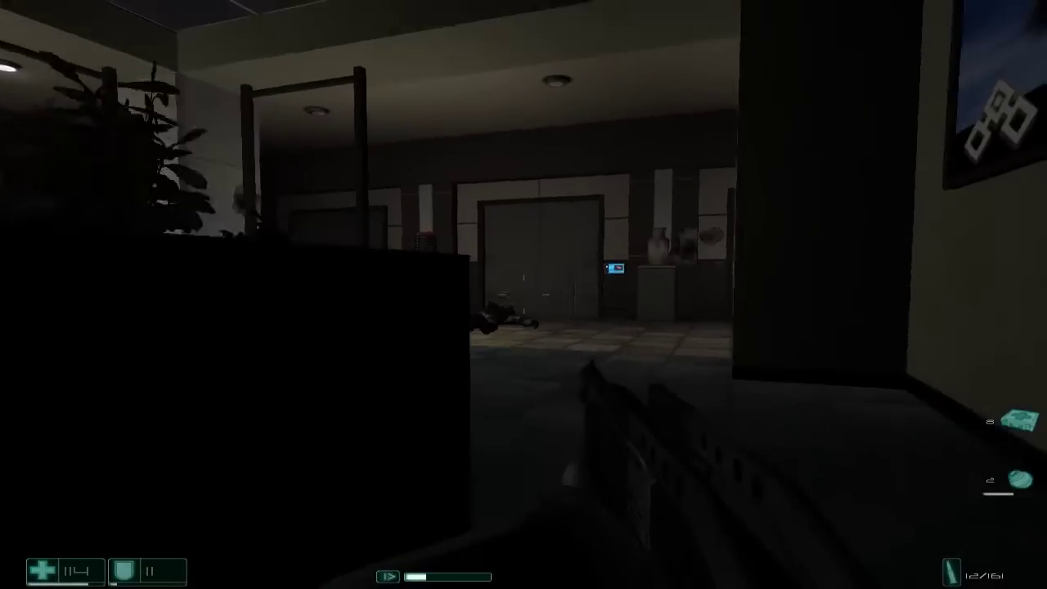
{"action": "key", "text": "w"}
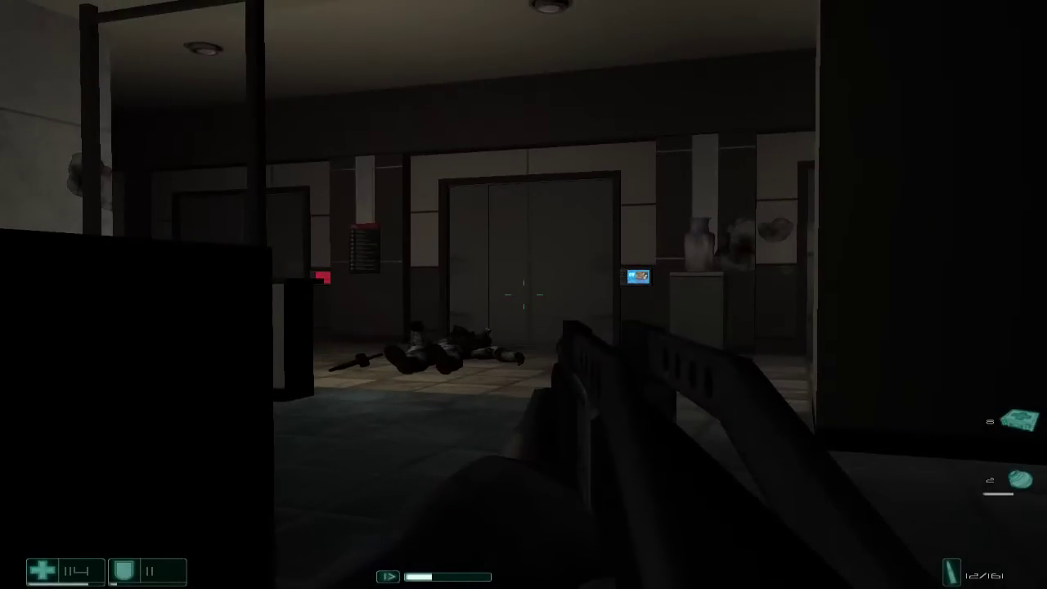
{"action": "key", "text": "3"}
{"action": "key", "text": "w"}
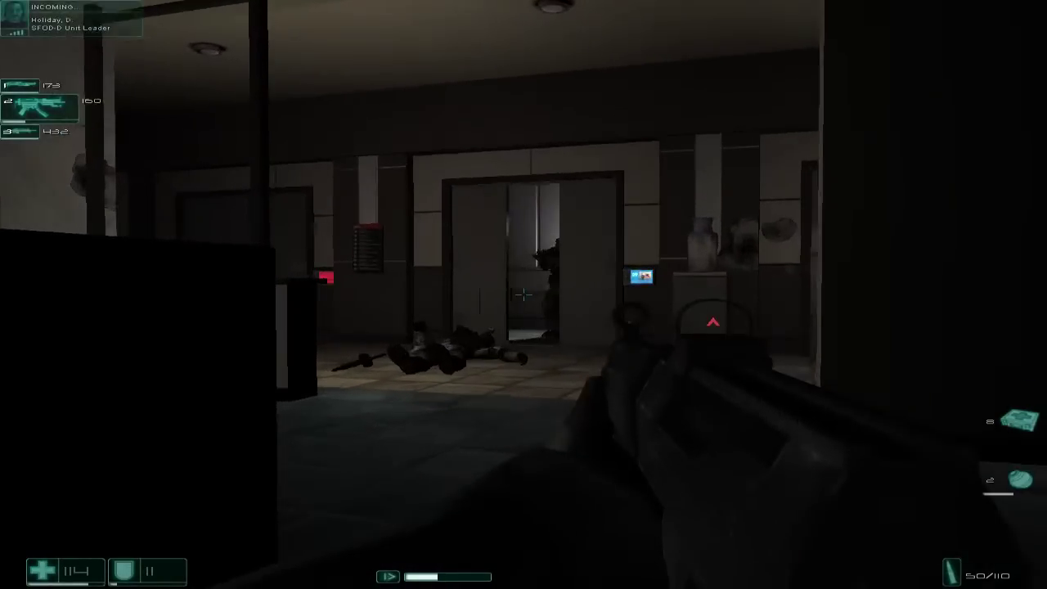
{"action": "left_click", "coordinate": [524, 294]}
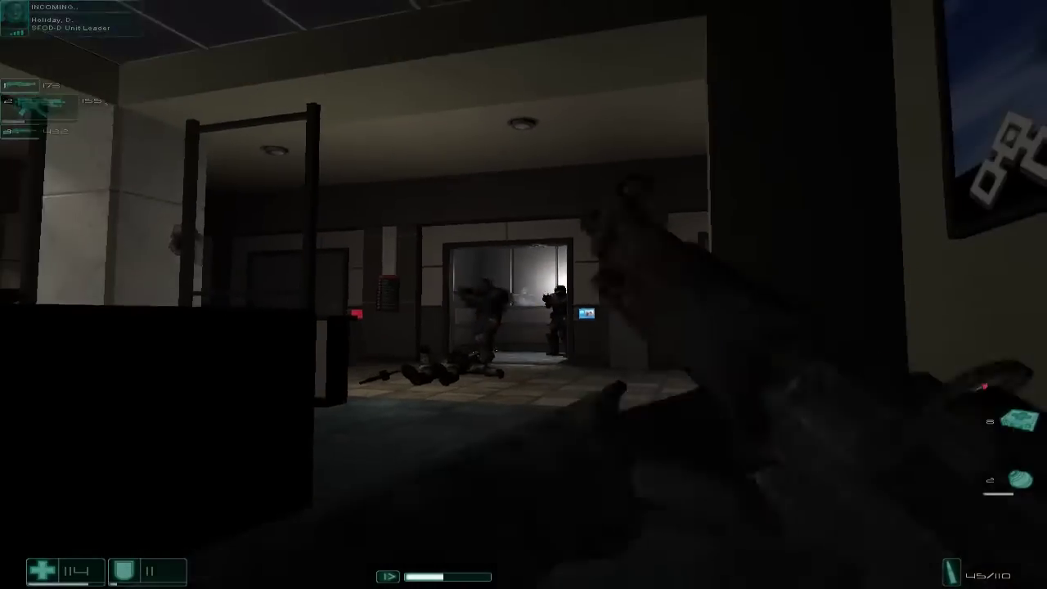
{"action": "key", "text": "w"}
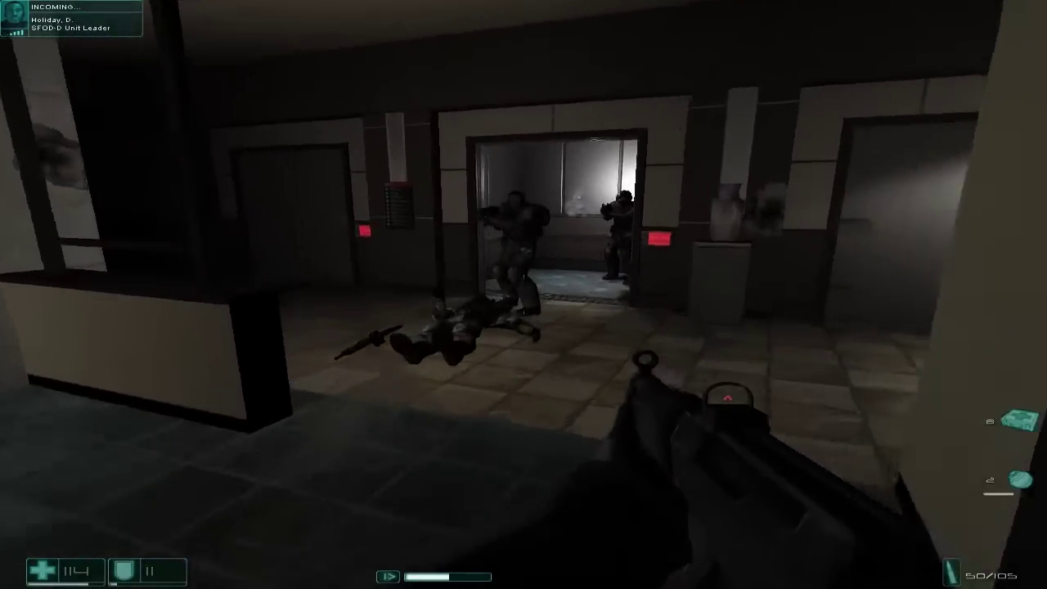
{"action": "key", "text": "w"}
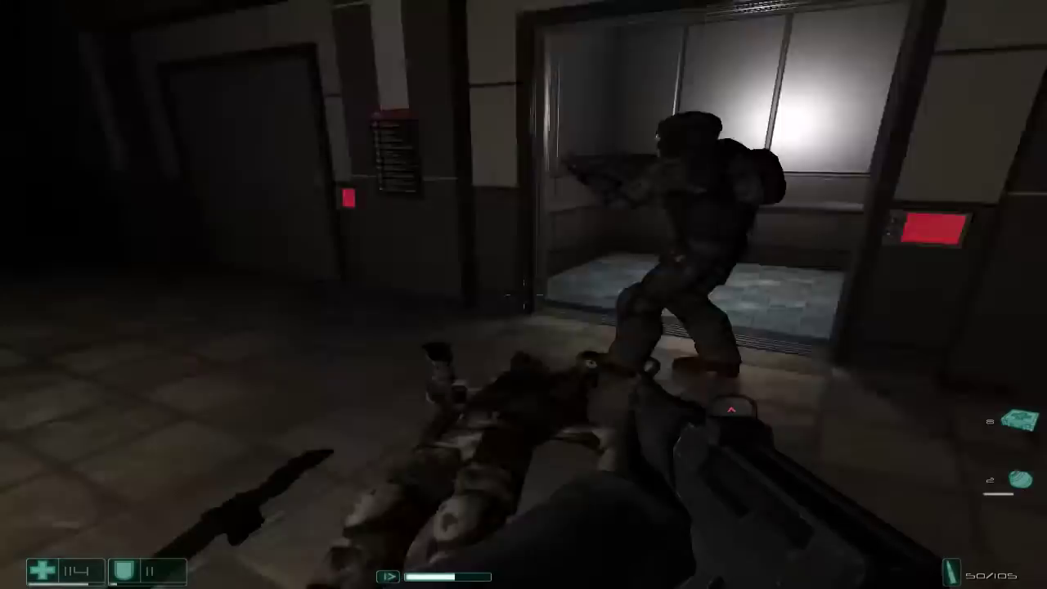
{"action": "key", "text": "w"}
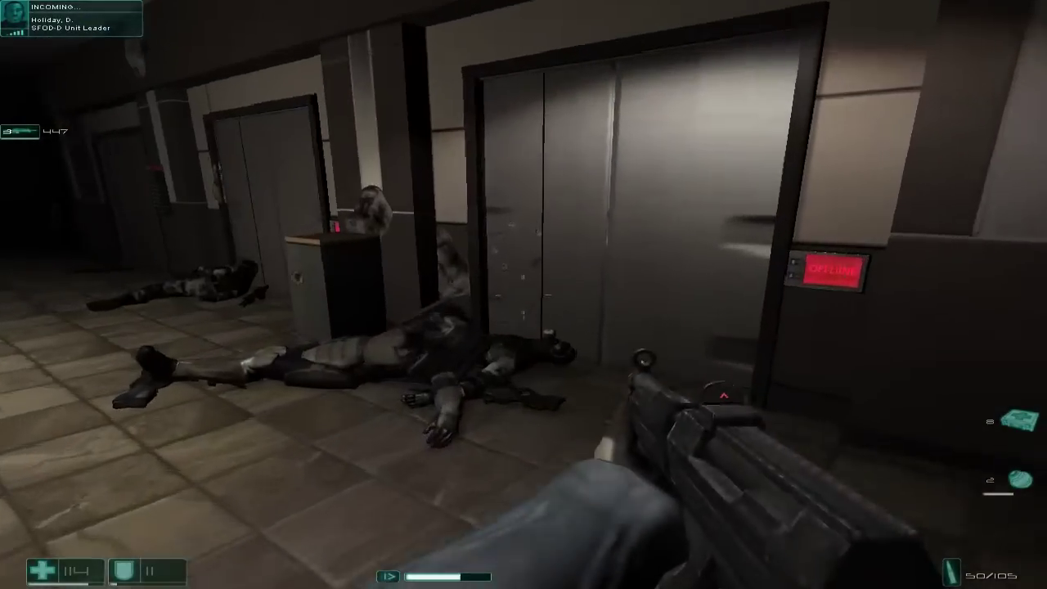
{"action": "key", "text": "w"}
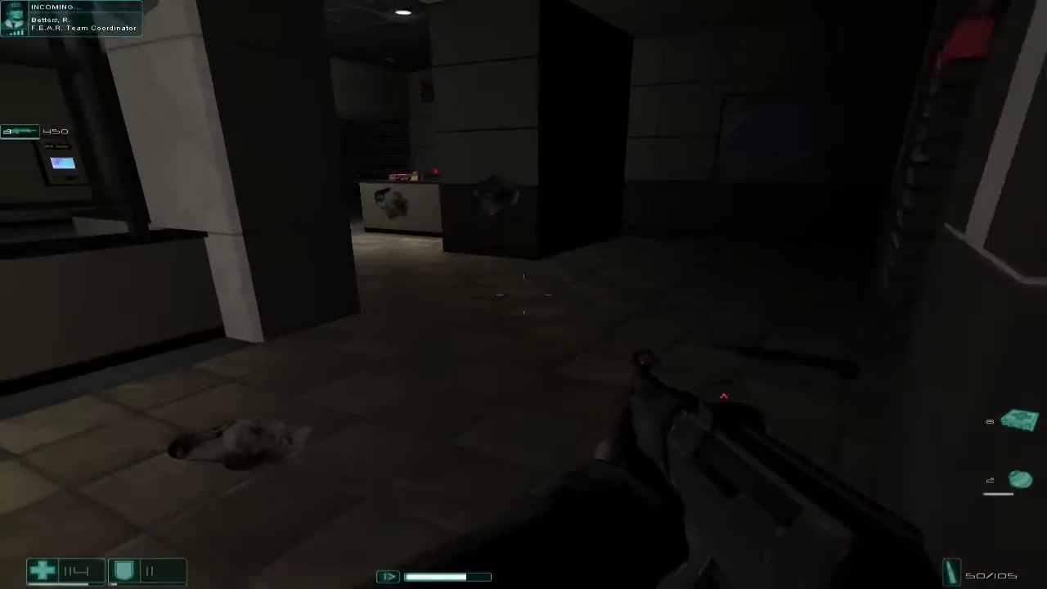
{"action": "key", "text": "w"}
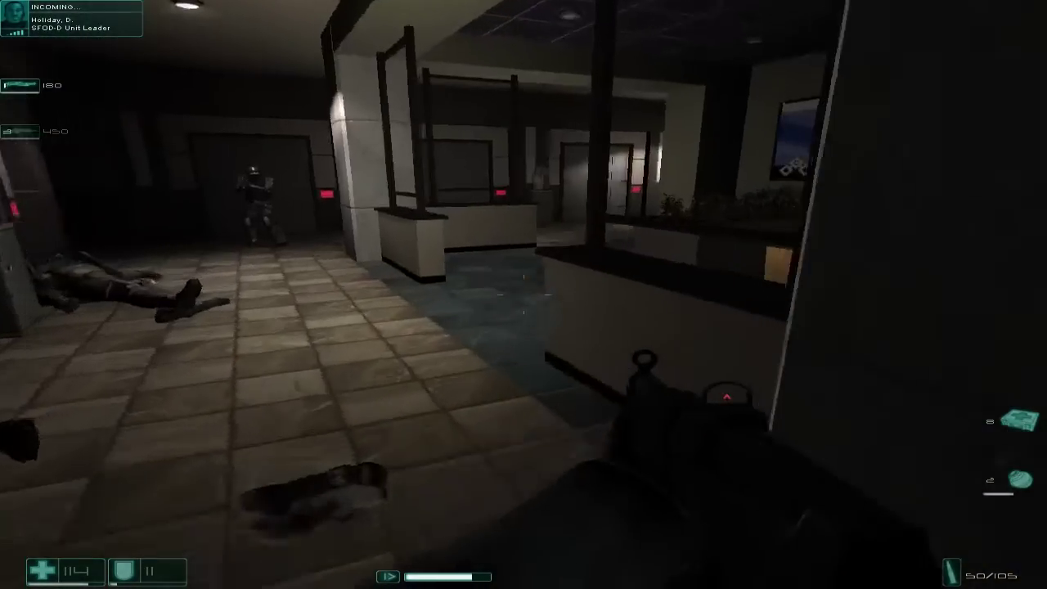
{"action": "key", "text": "w"}
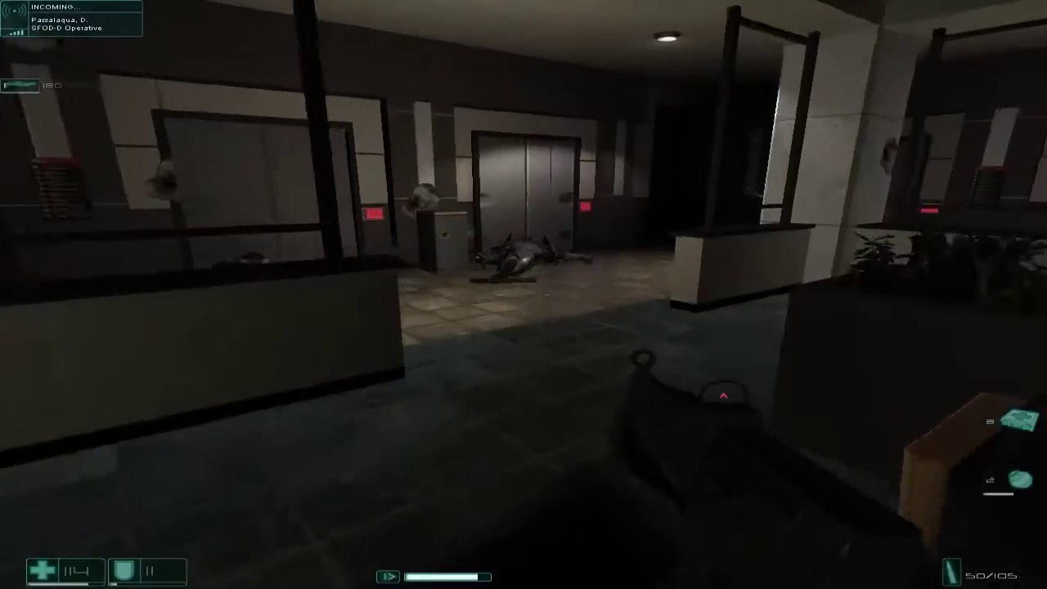
{"action": "key", "text": "w"}
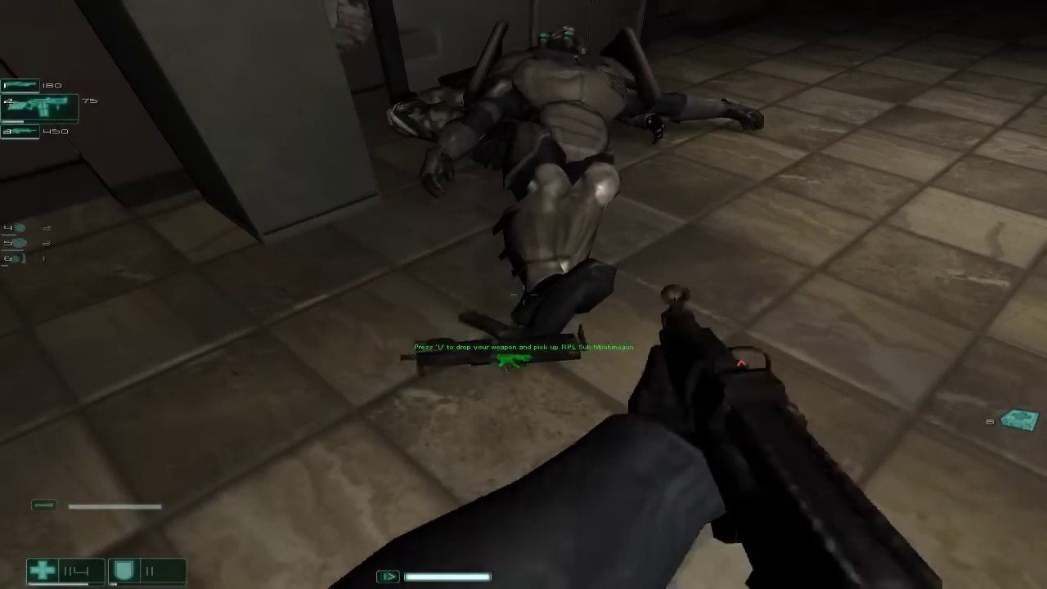
{"action": "key", "text": "w"}
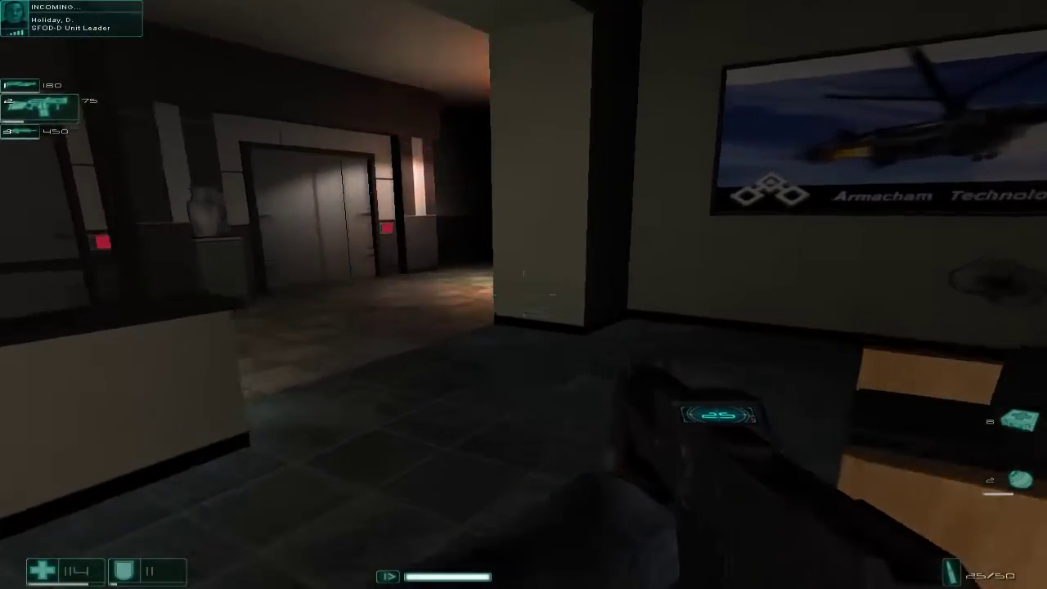
{"action": "key", "text": "w"}
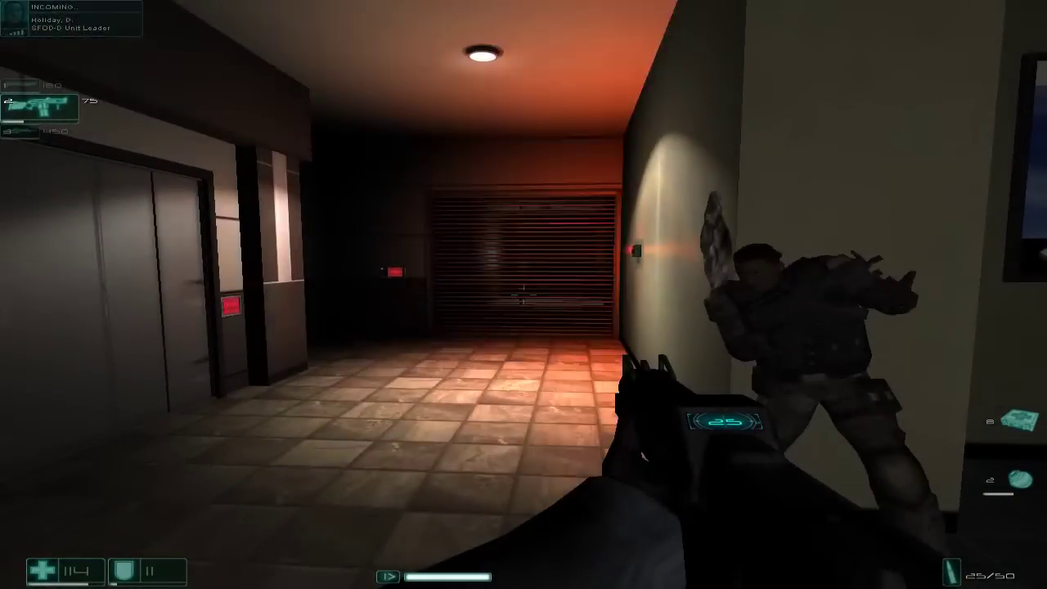
{"action": "key", "text": "w"}
{"action": "key", "text": "w"}
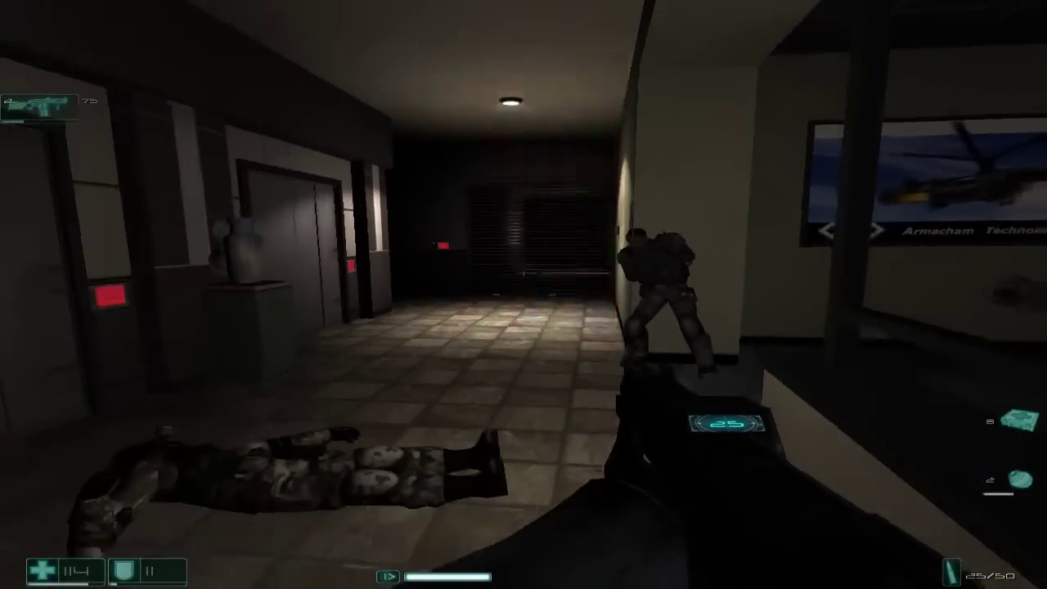
{"action": "key", "text": "a"}
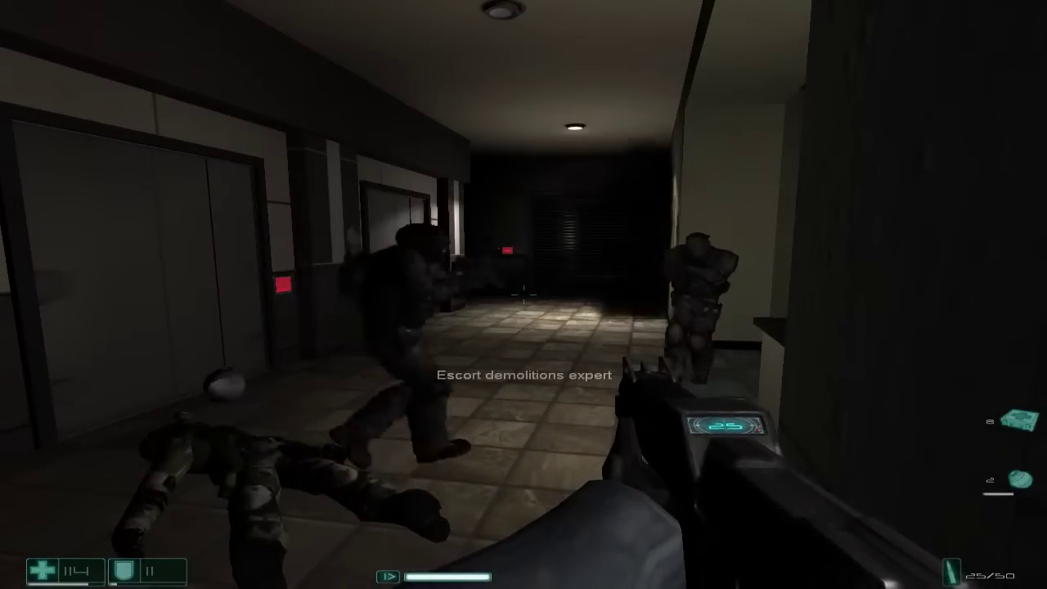
{"action": "key", "text": "d"}
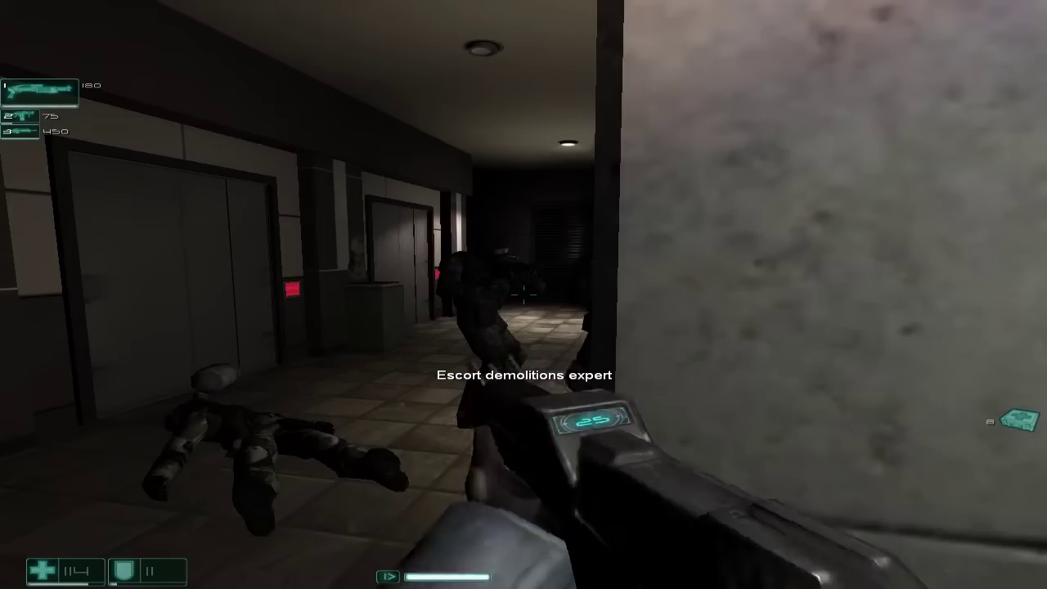
{"action": "key", "text": "w"}
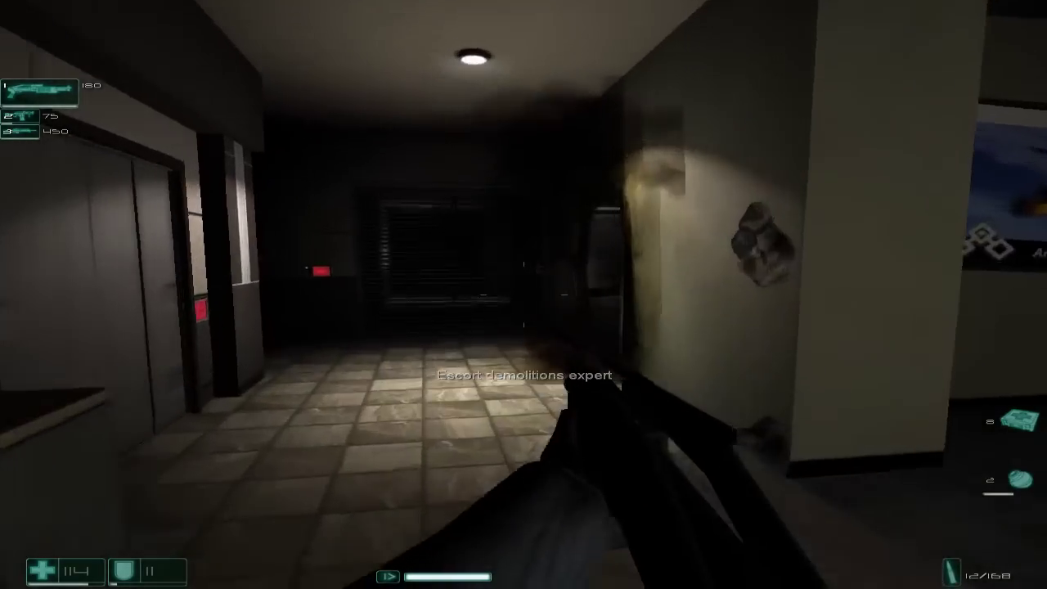
{"action": "key", "text": "w"}
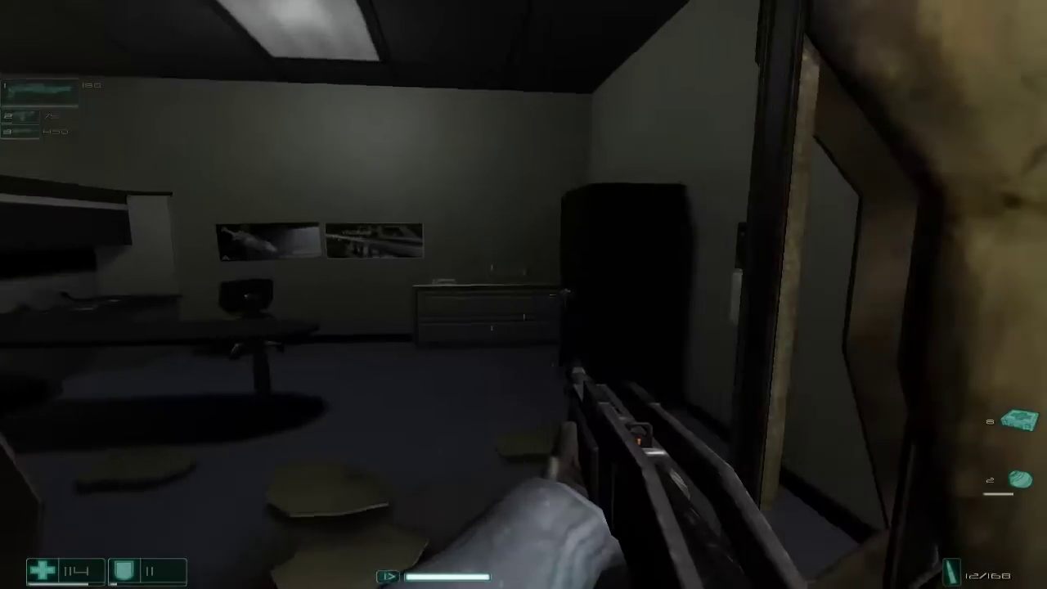
{"action": "key", "text": "w"}
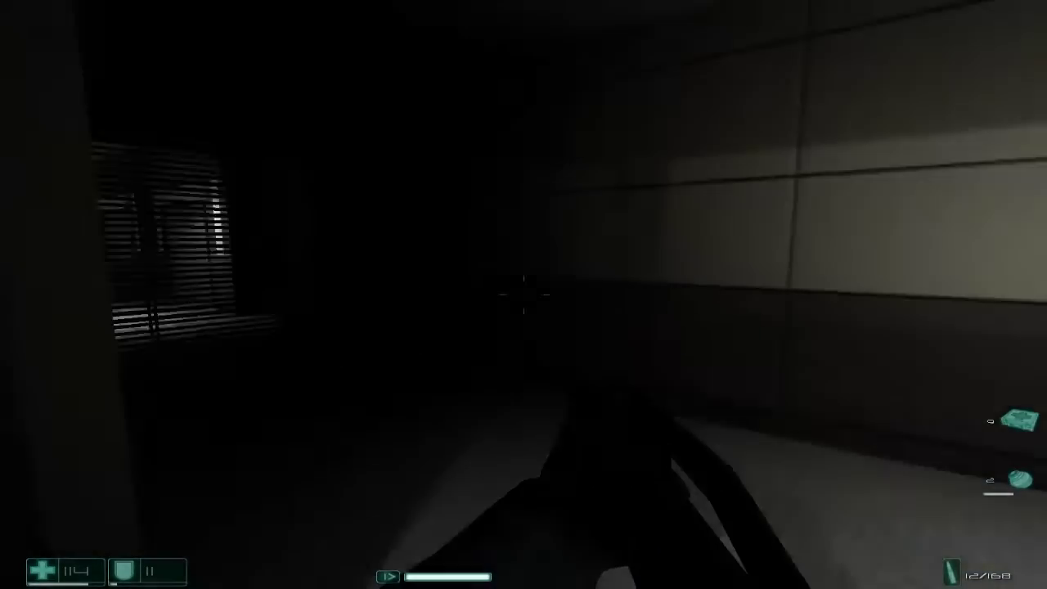
{"action": "key", "text": "w"}
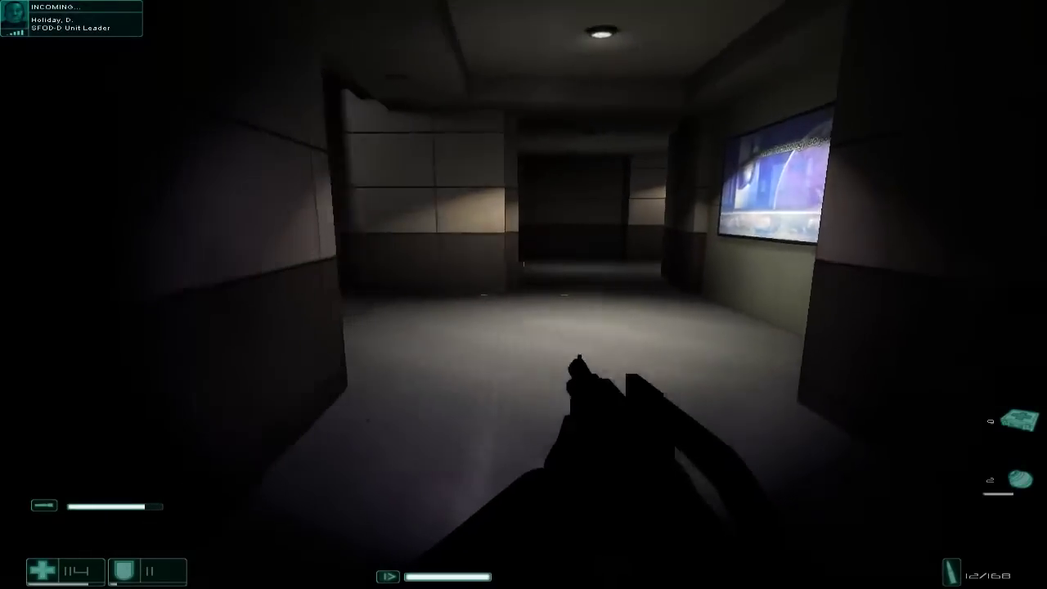
{"action": "key", "text": "w"}
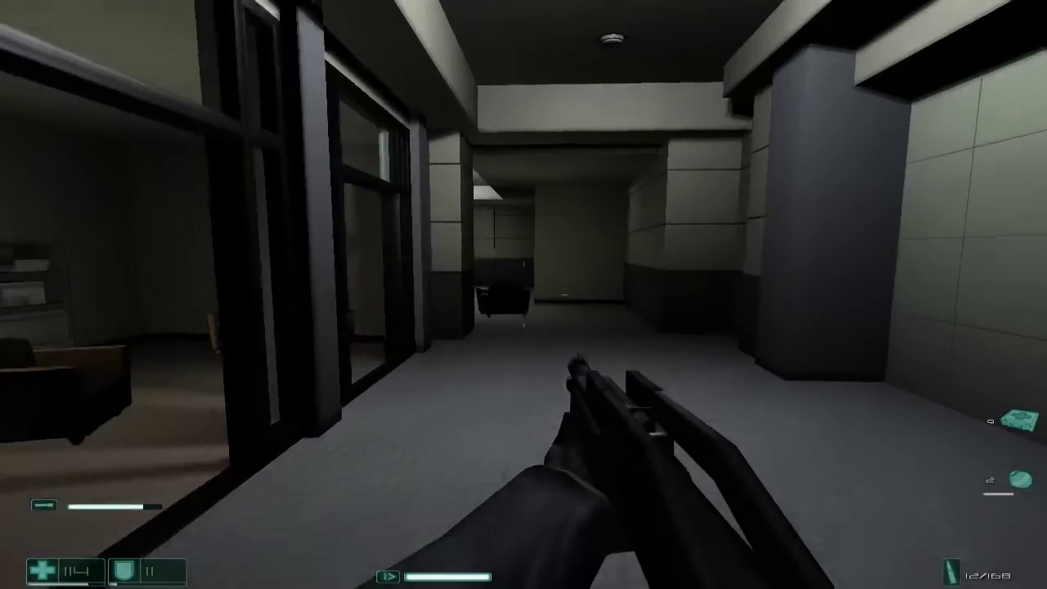
{"action": "key", "text": "w"}
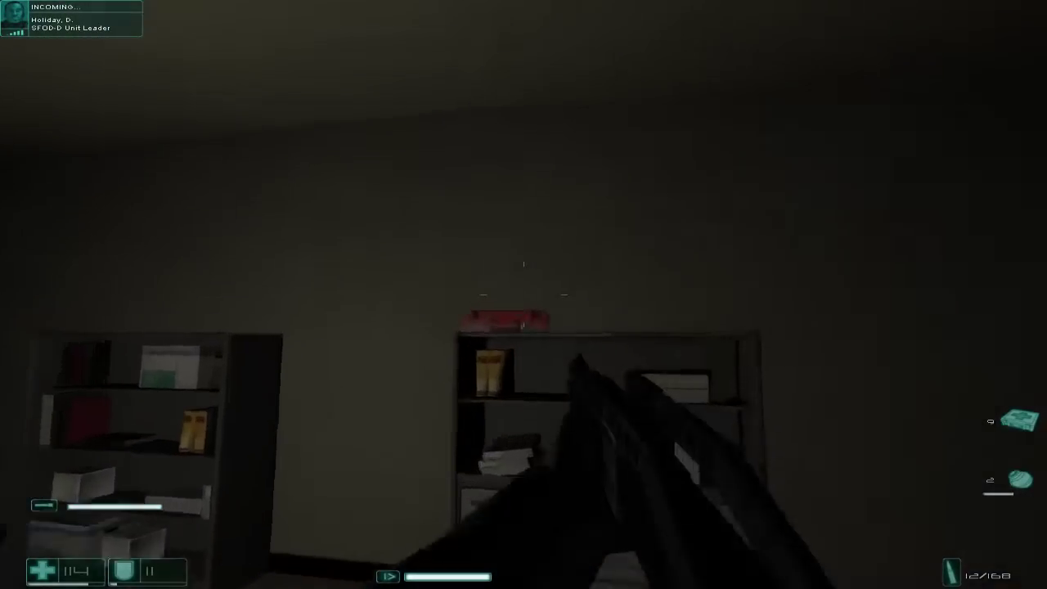
{"action": "key", "text": "w"}
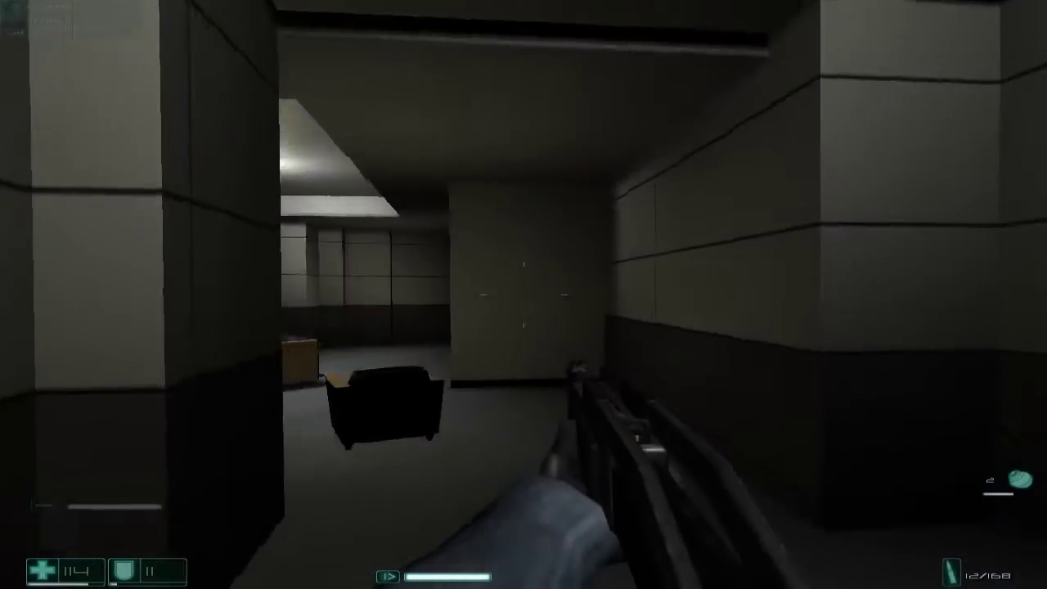
{"action": "key", "text": "w"}
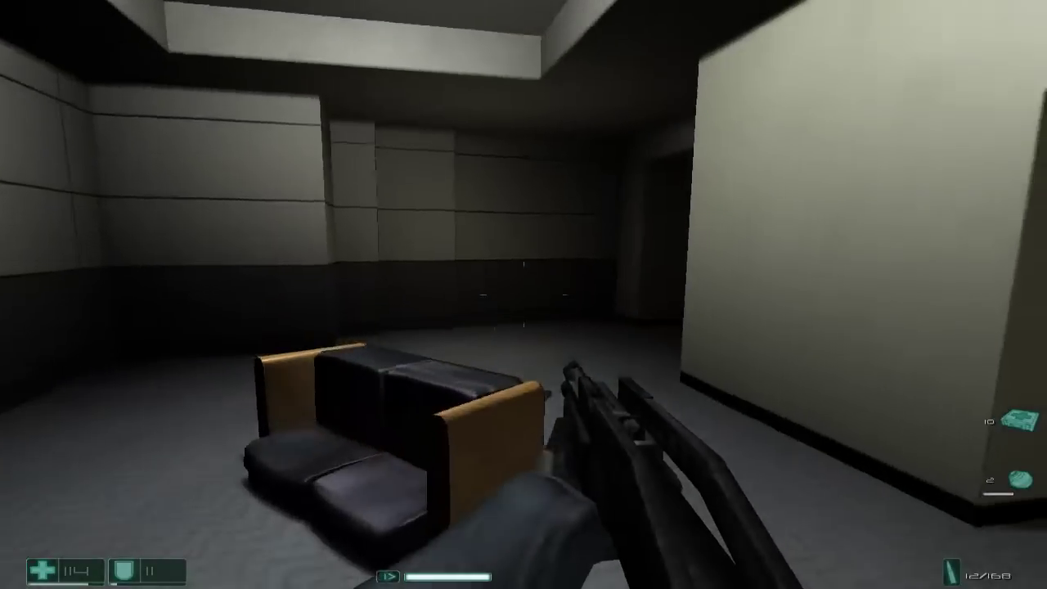
{"action": "key", "text": "w"}
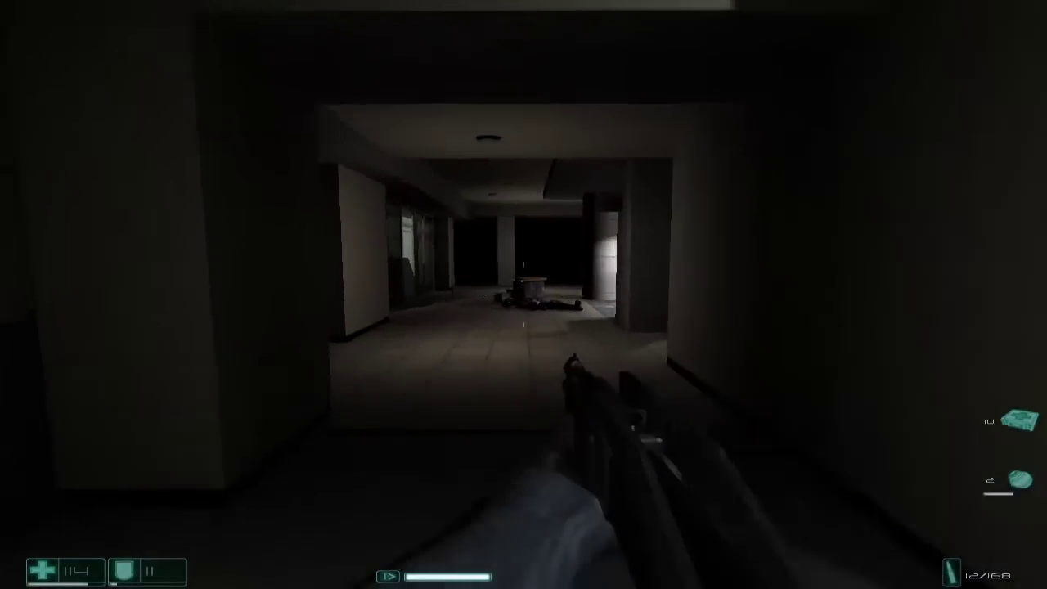
{"action": "key", "text": "w"}
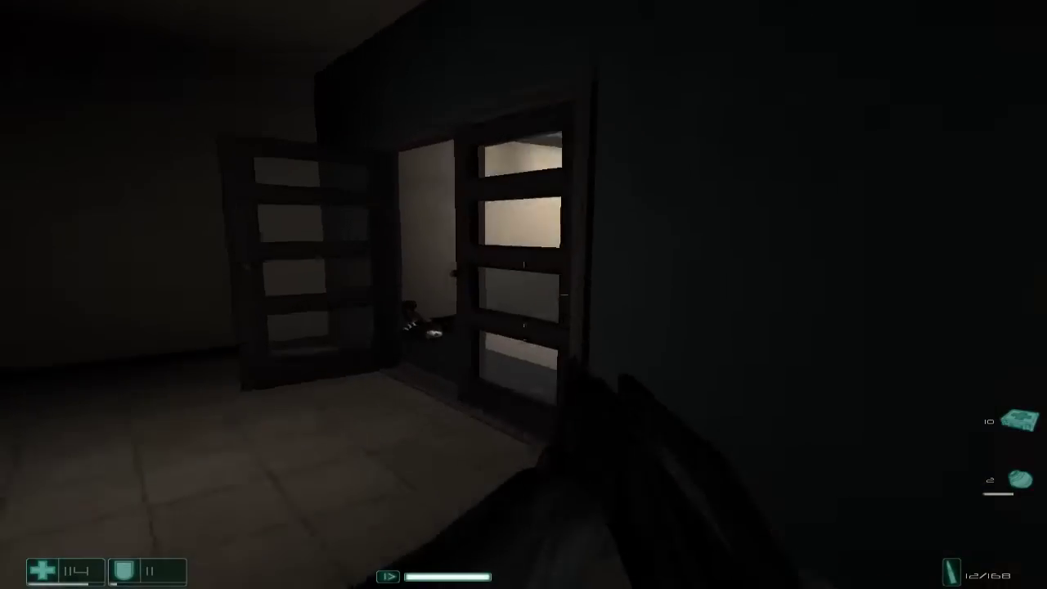
{"action": "key", "text": "w"}
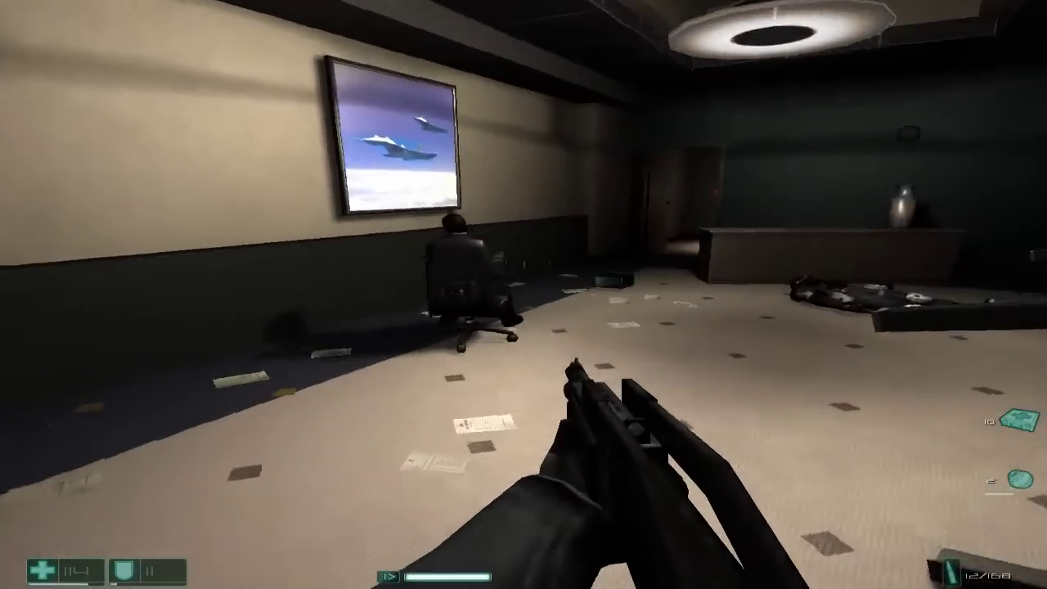
{"action": "key", "text": "w"}
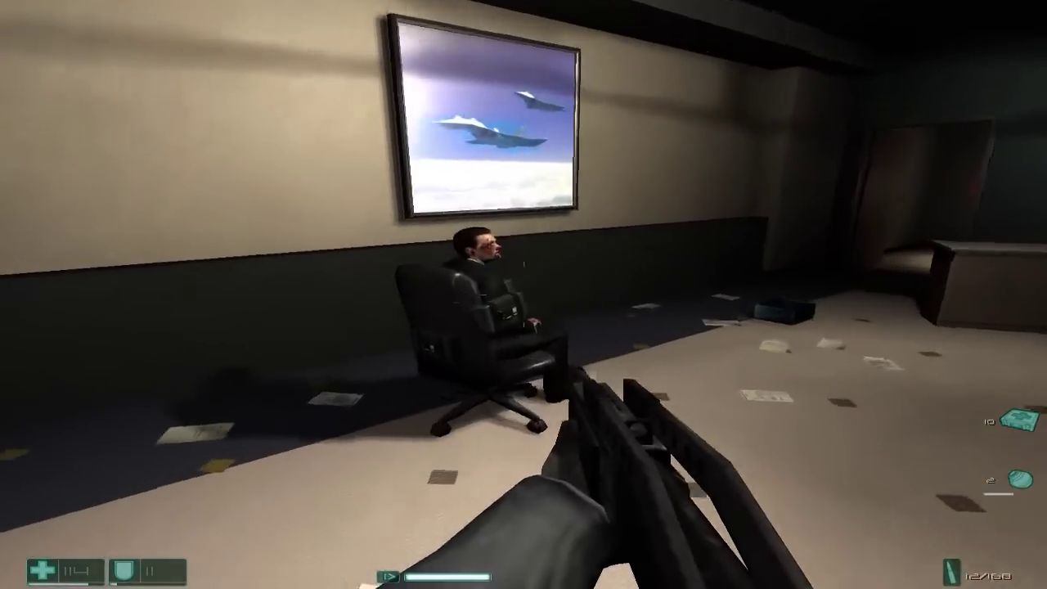
{"action": "key", "text": "w"}
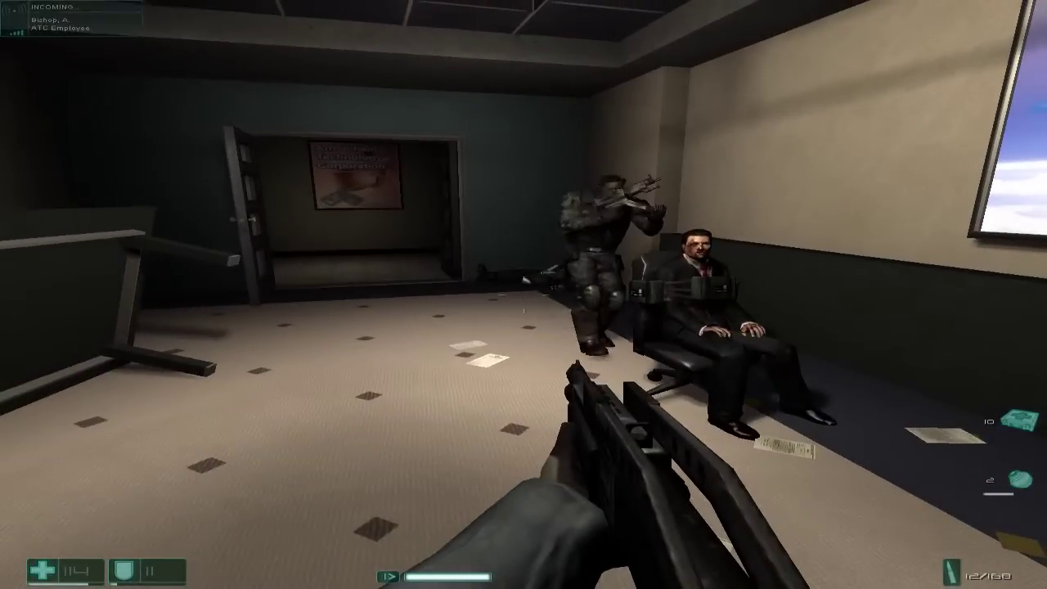
{"action": "key", "text": "w"}
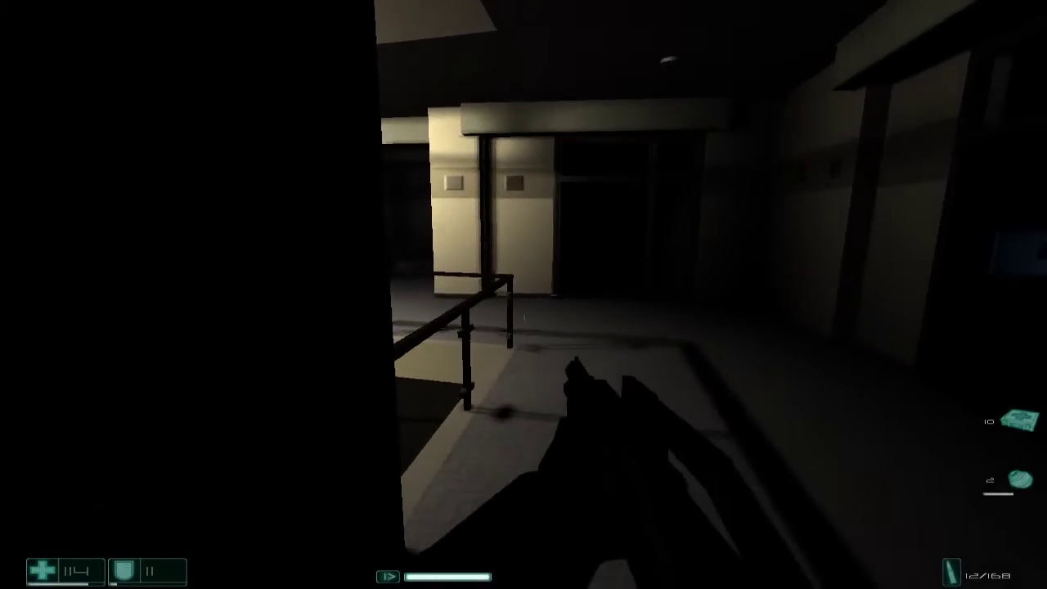
{"action": "key", "text": "3"}
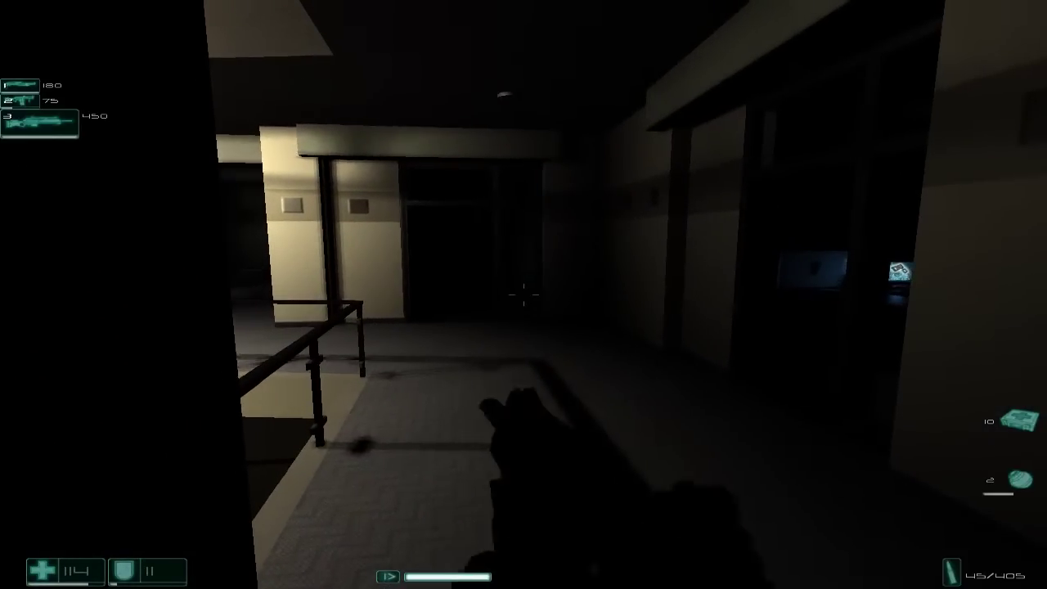